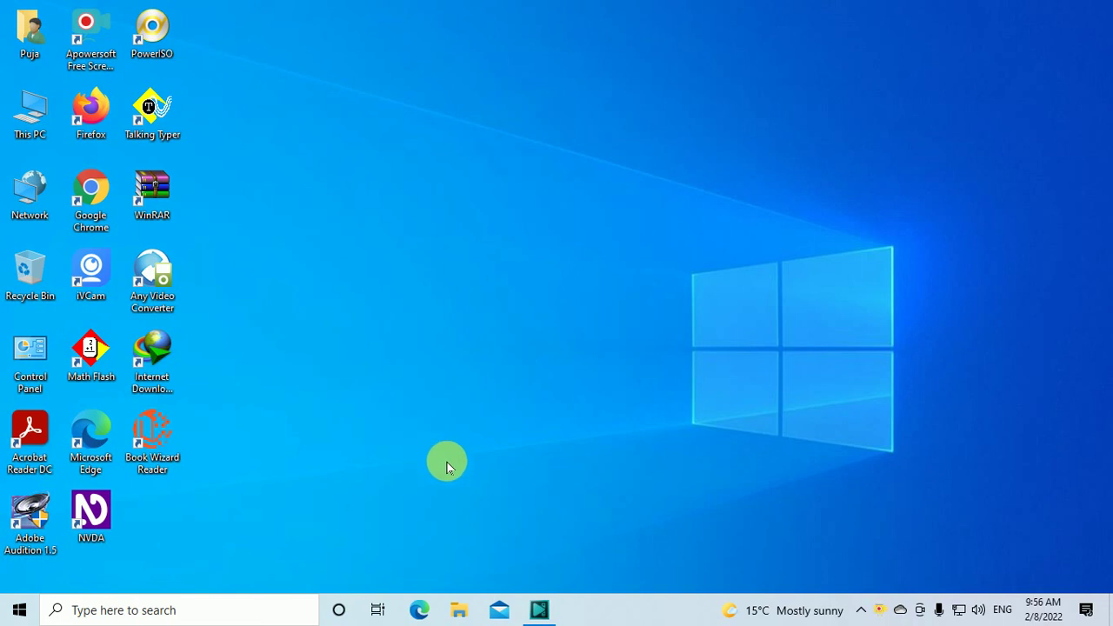
Try to export Project 1 to MP4 in VSDC Video Editor without premium features, and minimize the editor
{"action": "left_click", "coordinate": [539, 611]}
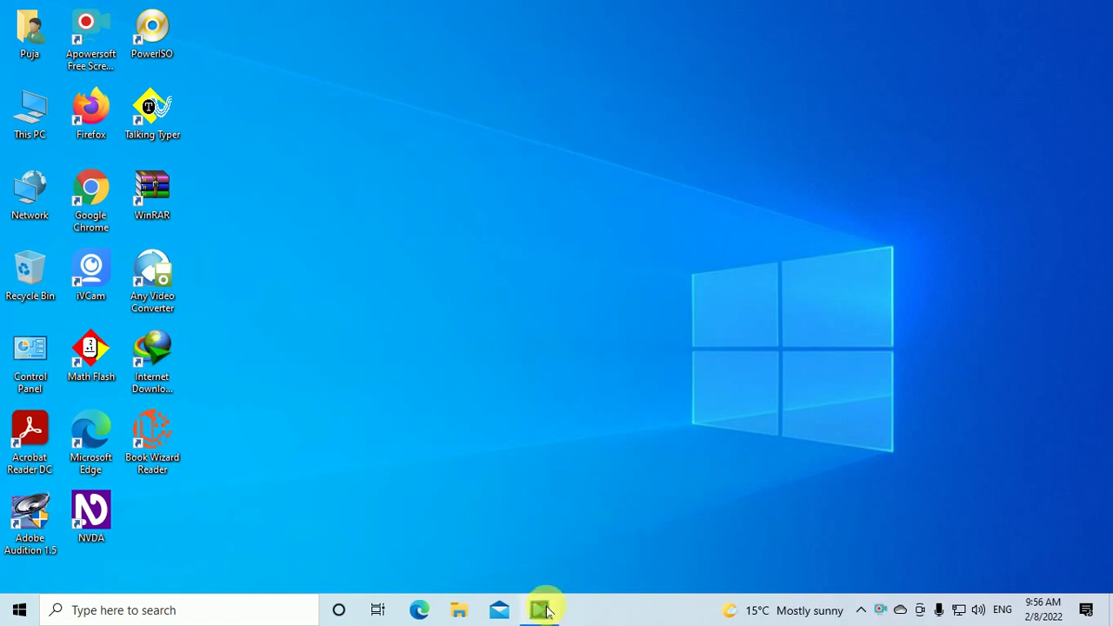
{"action": "left_click", "coordinate": [541, 611]}
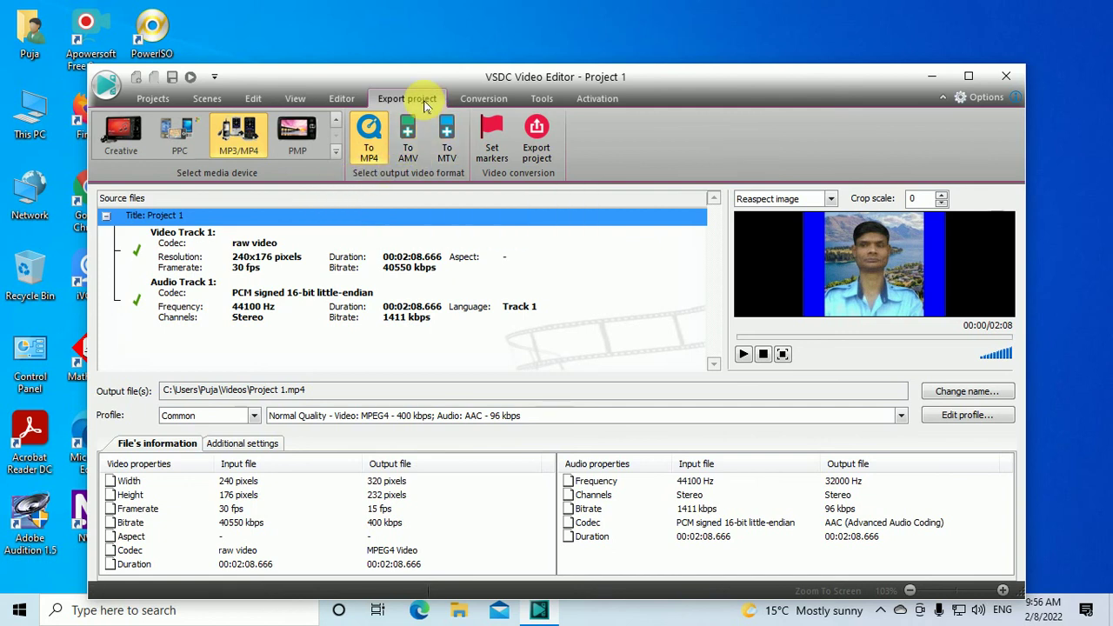
{"action": "left_click", "coordinate": [535, 132]}
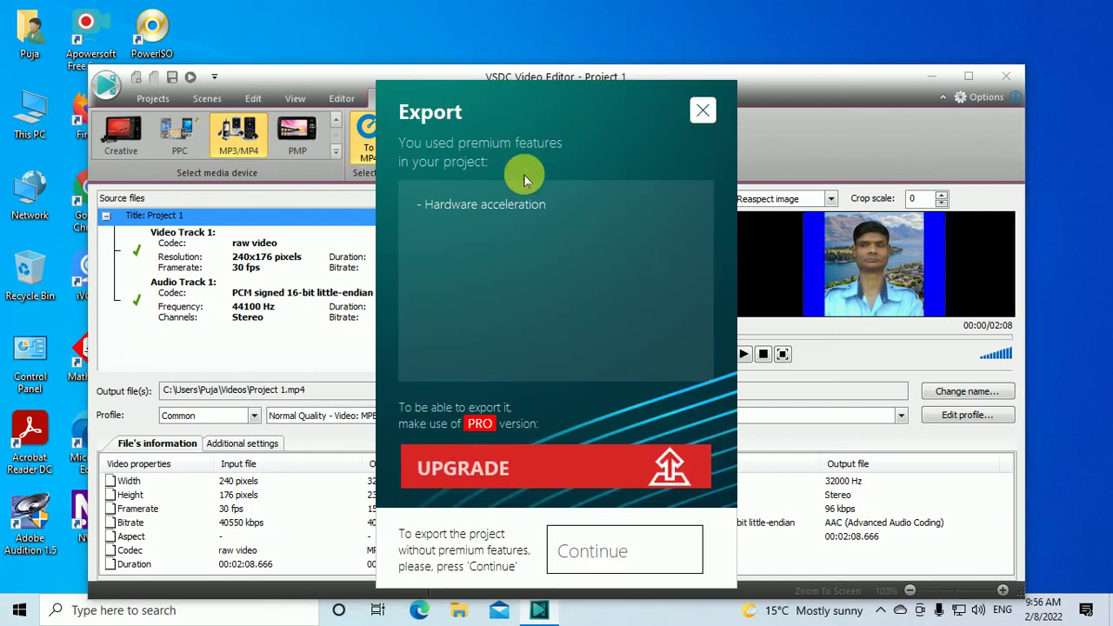
{"action": "left_click", "coordinate": [599, 545]}
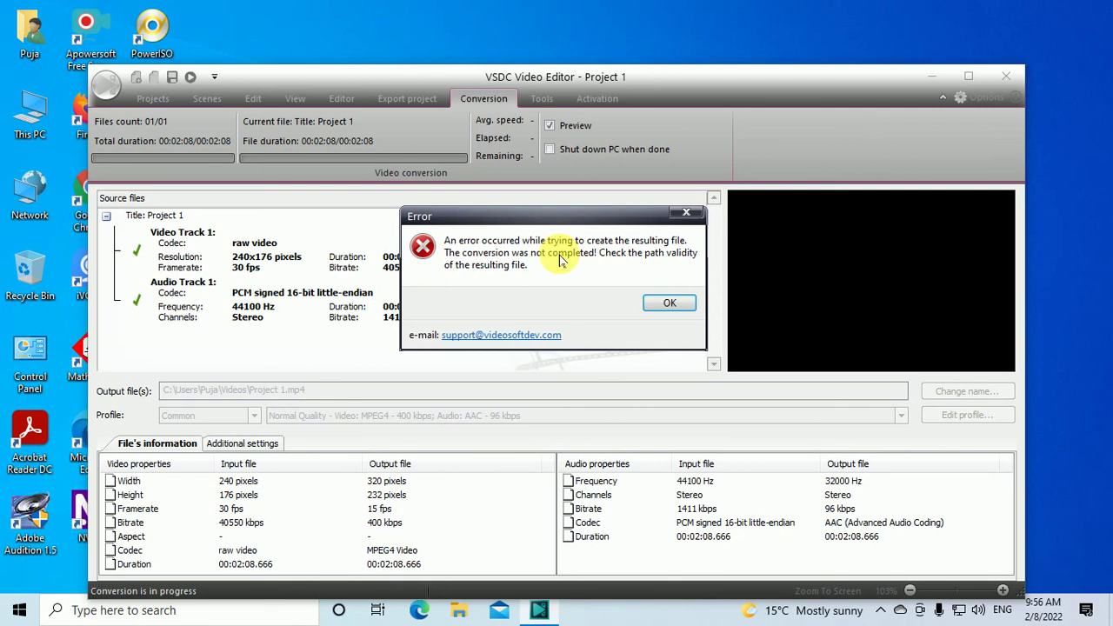
{"action": "left_click", "coordinate": [670, 303]}
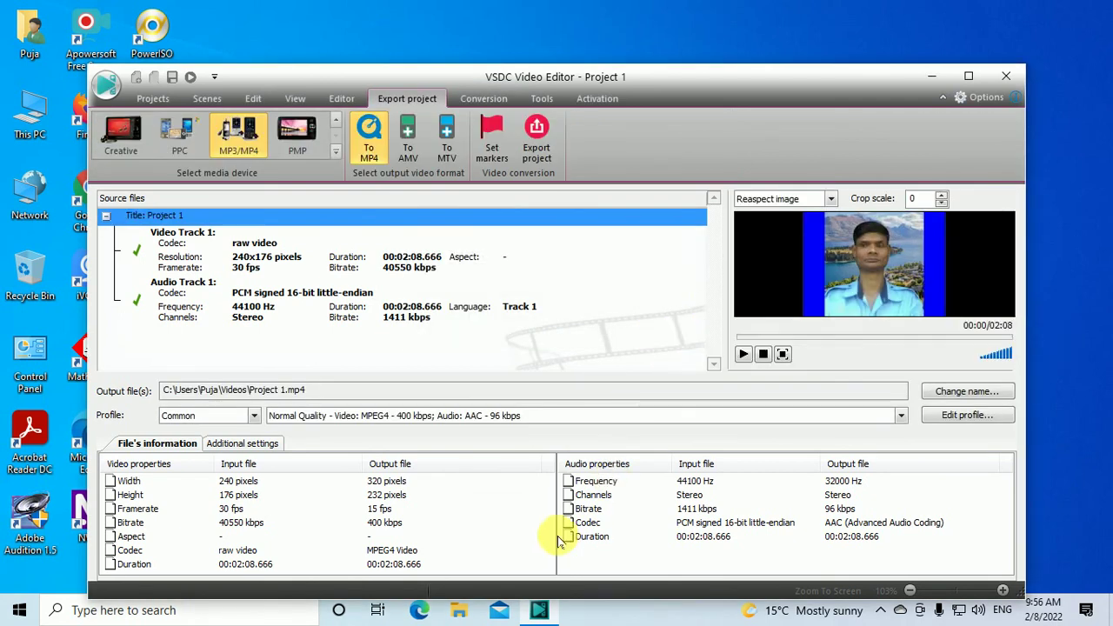
{"action": "left_click", "coordinate": [547, 613]}
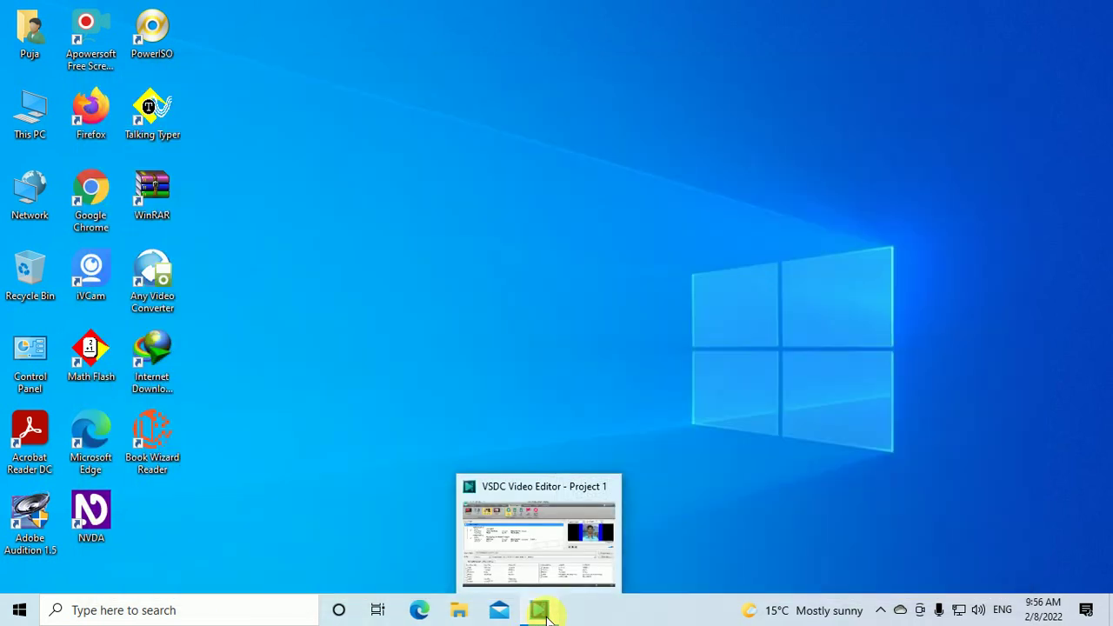
Switch to Windows Settings and open Windows Security from the Update & Security section
{"action": "key", "text": "super"}
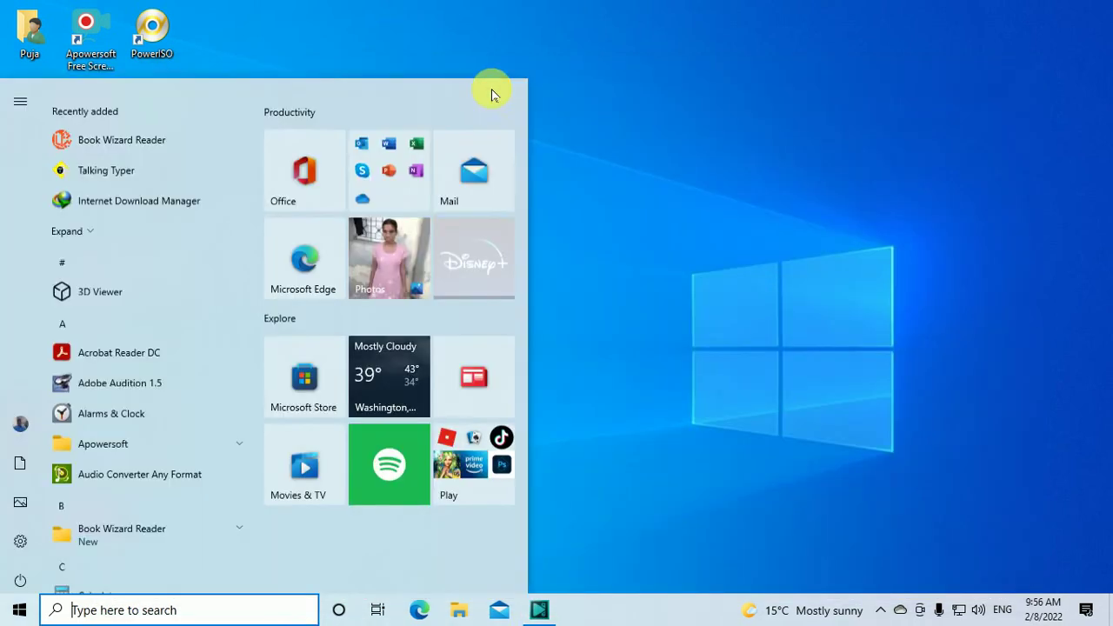
{"action": "type", "text": "se"}
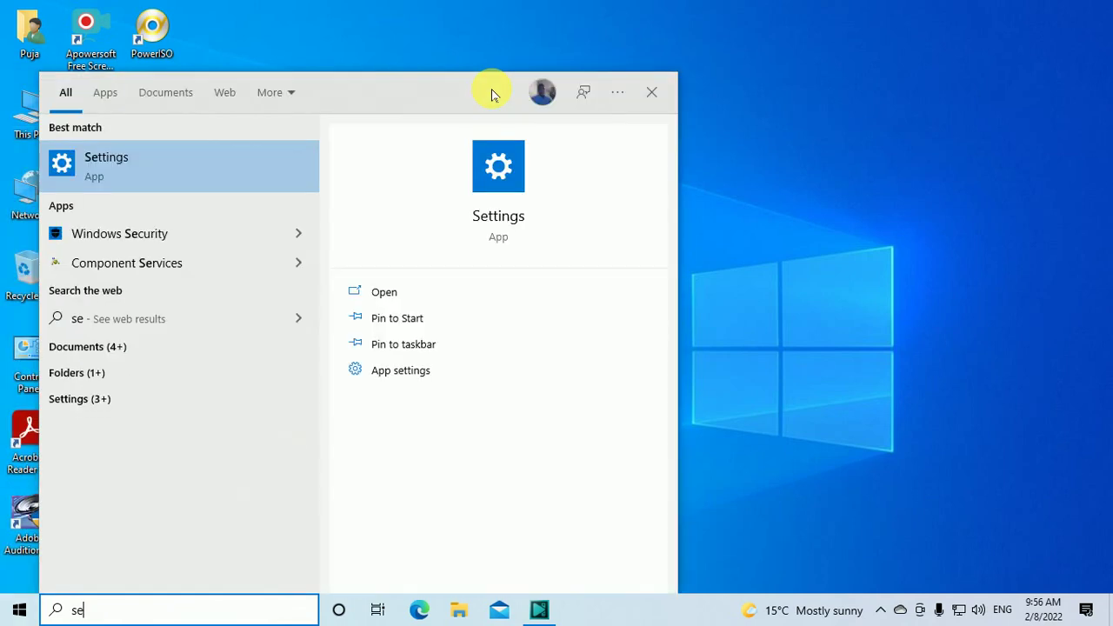
{"action": "key", "text": "Return"}
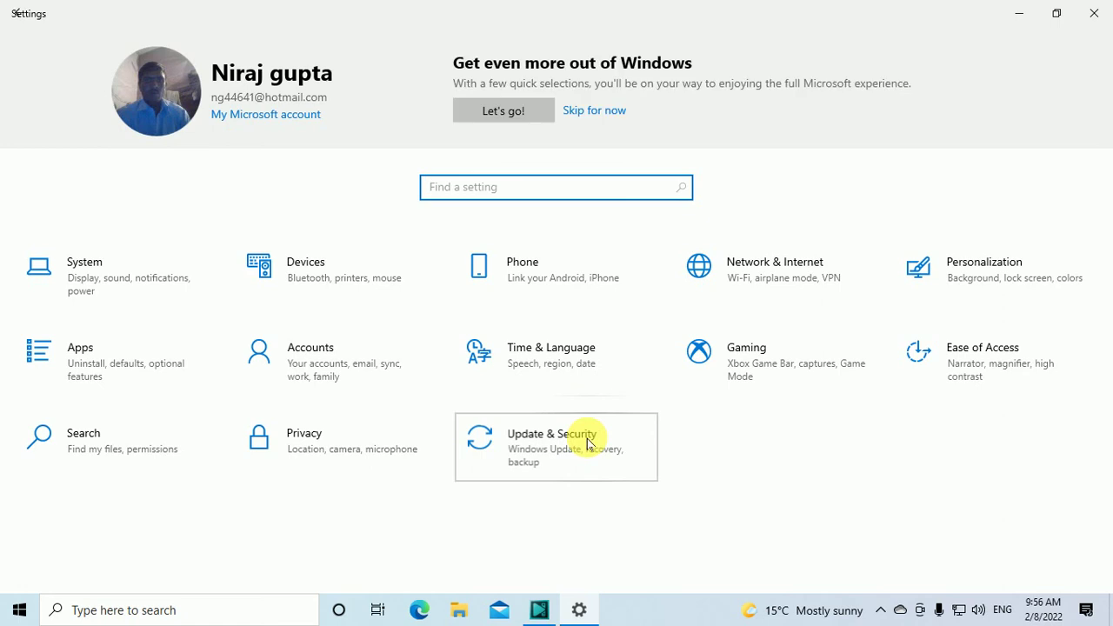
{"action": "left_click", "coordinate": [587, 442]}
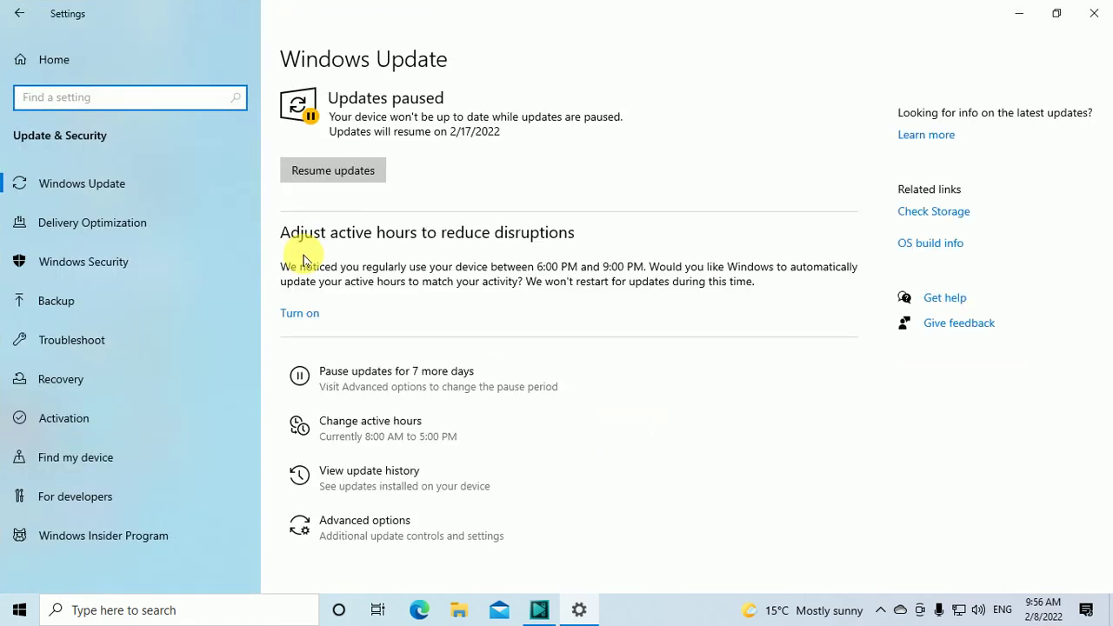
{"action": "left_click", "coordinate": [167, 268]}
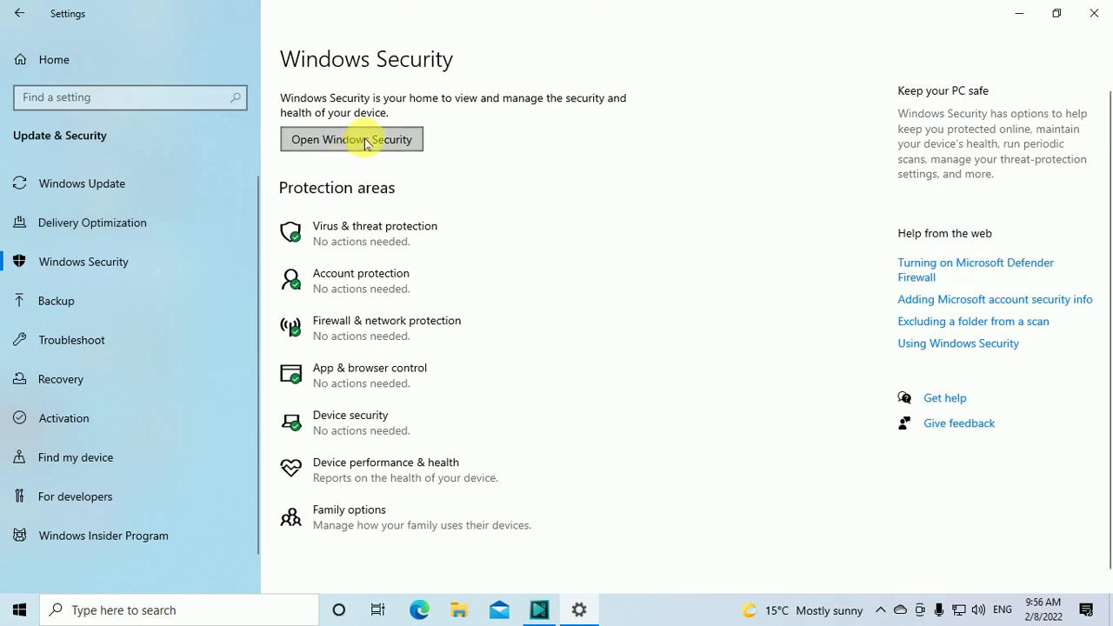
{"action": "left_click", "coordinate": [365, 139]}
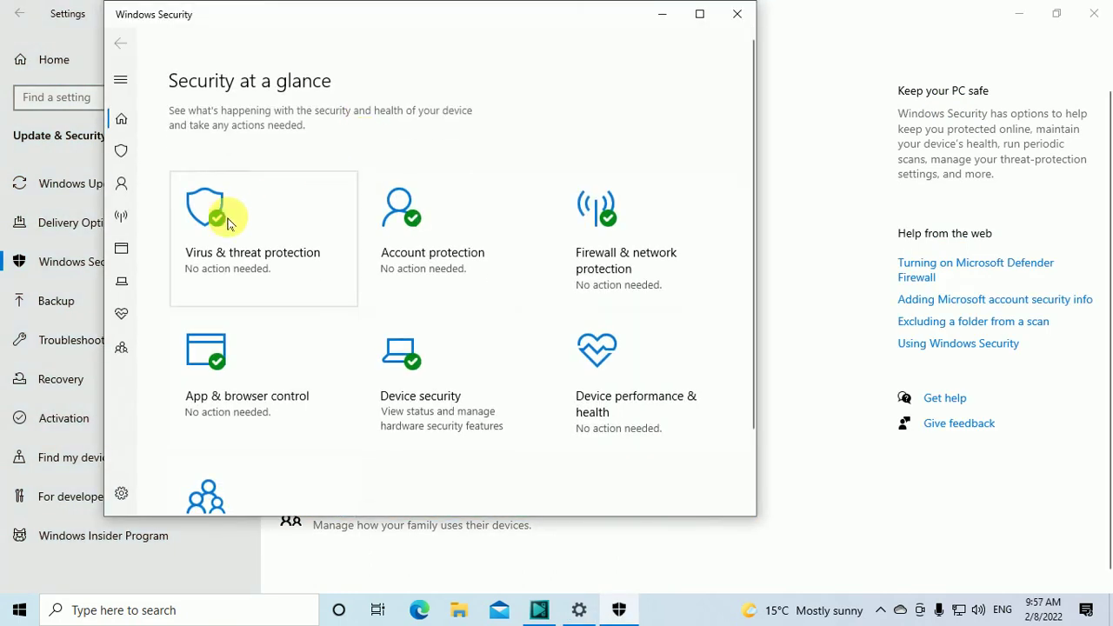
Open the ransomware protection settings under Virus & threat protection
{"action": "left_click", "coordinate": [228, 224]}
{"action": "scroll", "coordinate": [227, 224], "scroll_direction": "down", "scroll_amount": 5}
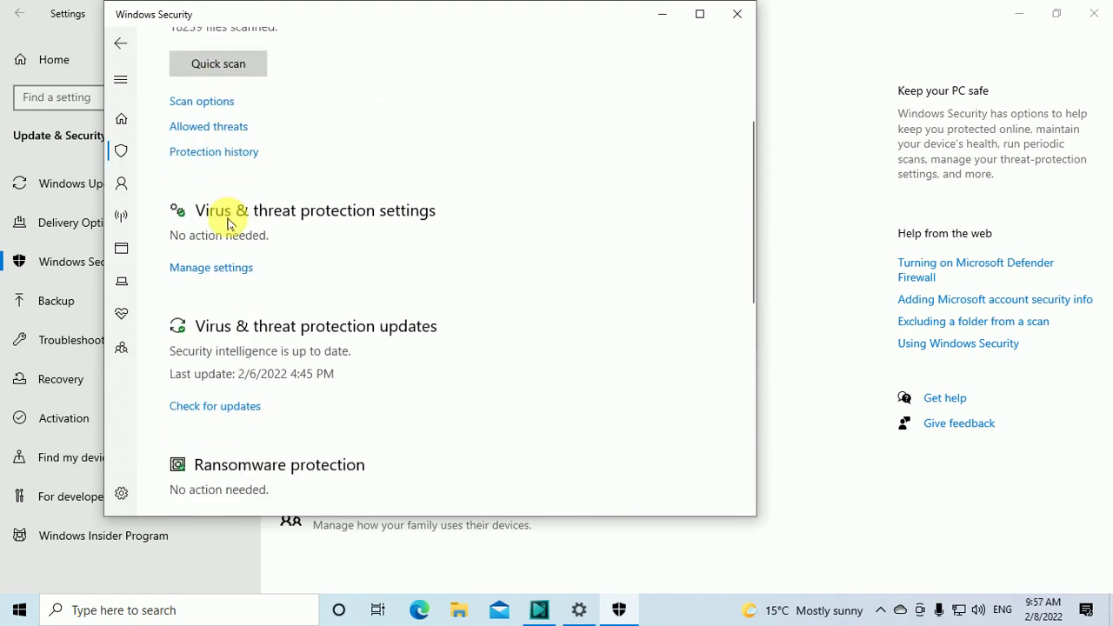
{"action": "scroll", "coordinate": [207, 254], "scroll_direction": "down", "scroll_amount": 5}
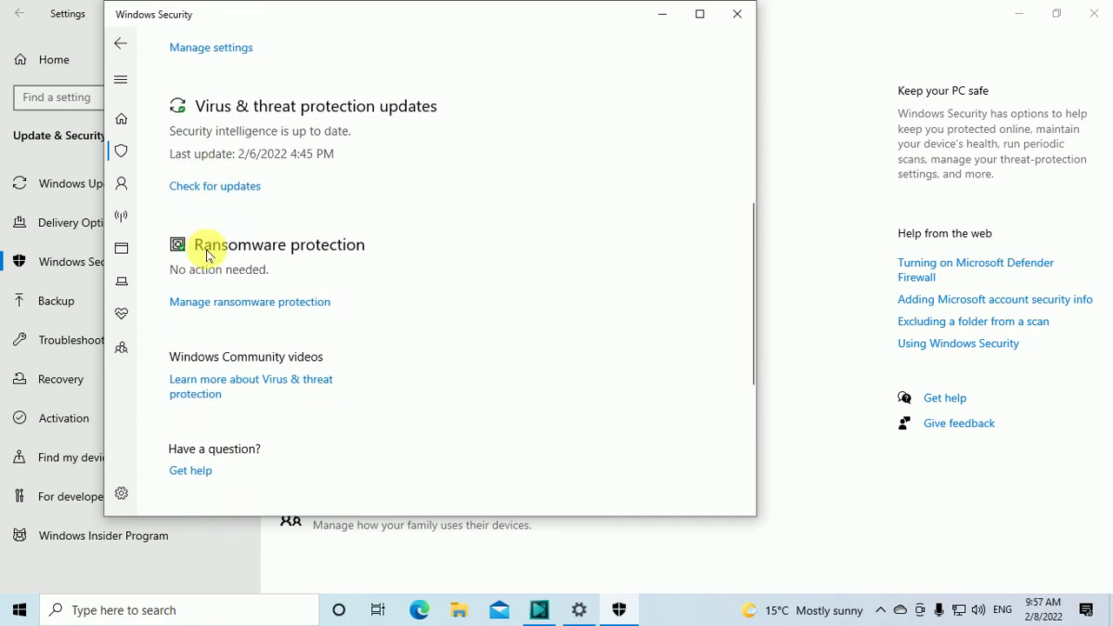
{"action": "scroll", "coordinate": [207, 254], "scroll_direction": "down", "scroll_amount": 2}
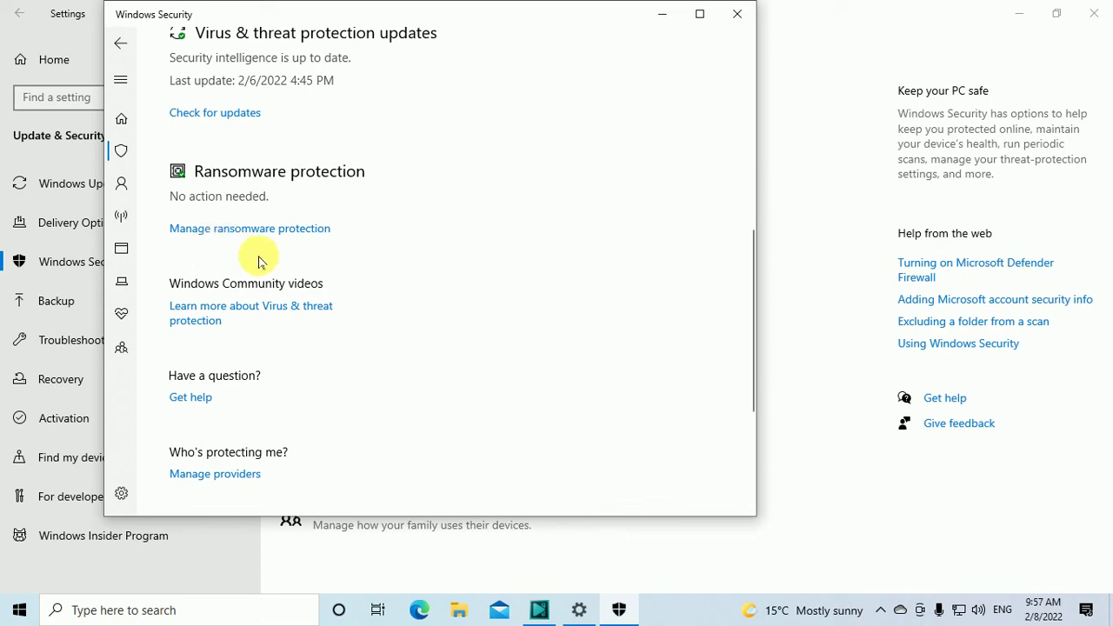
{"action": "scroll", "coordinate": [274, 262], "scroll_direction": "down", "scroll_amount": 2}
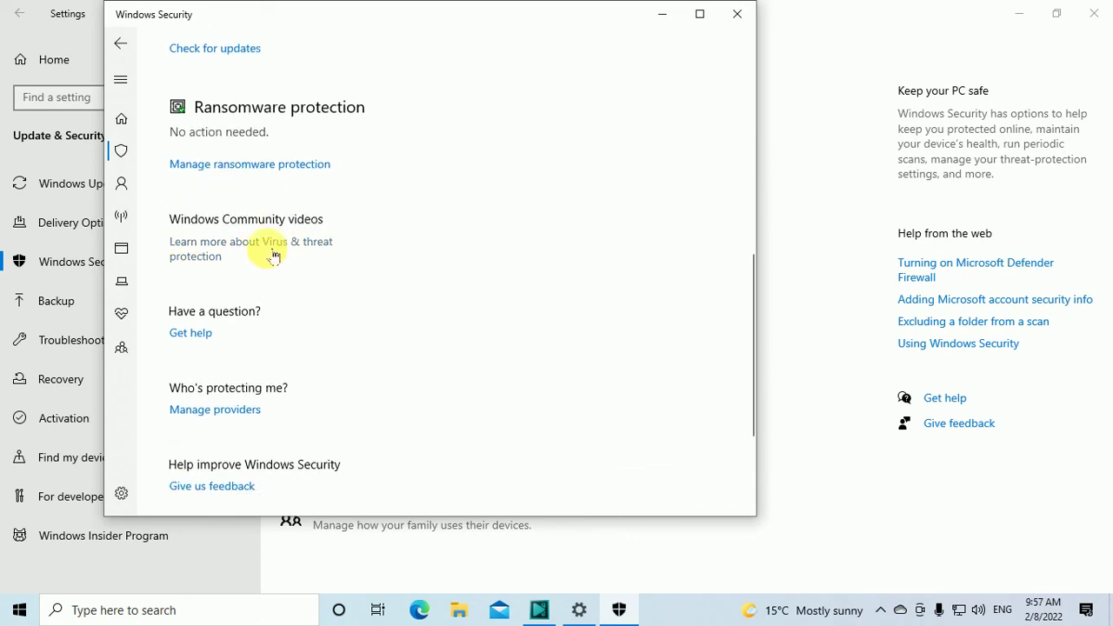
{"action": "scroll", "coordinate": [264, 251], "scroll_direction": "up", "scroll_amount": 2}
{"action": "left_click", "coordinate": [228, 232]}
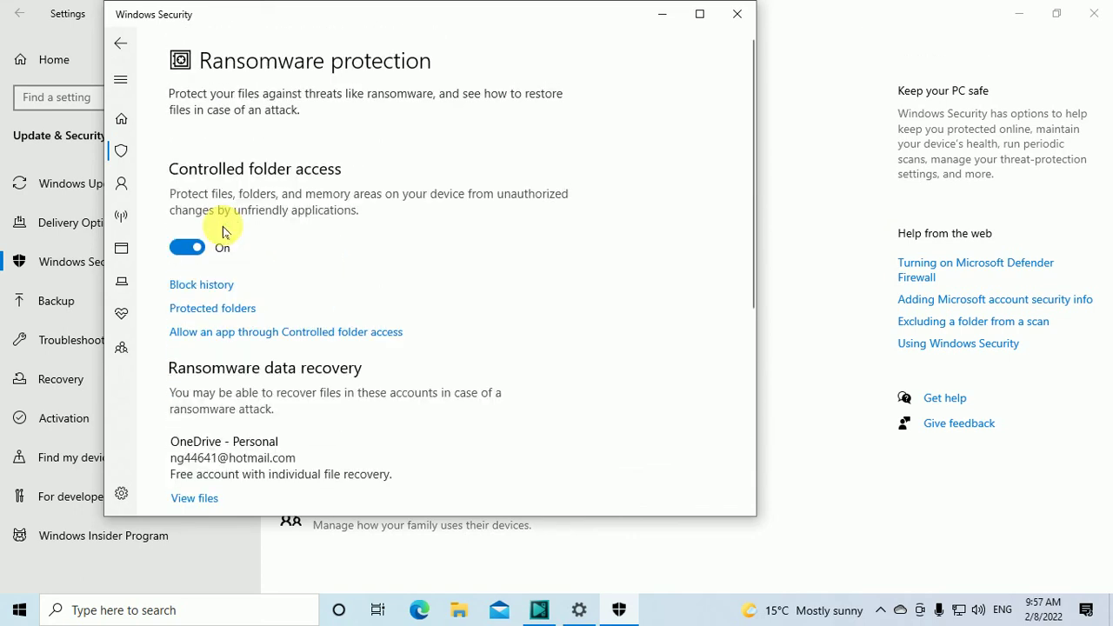
Look over the ransomware protection settings and open the apps allowed through Controlled folder access
{"action": "scroll", "coordinate": [223, 231], "scroll_direction": "down", "scroll_amount": 4}
{"action": "scroll", "coordinate": [224, 230], "scroll_direction": "down", "scroll_amount": 4}
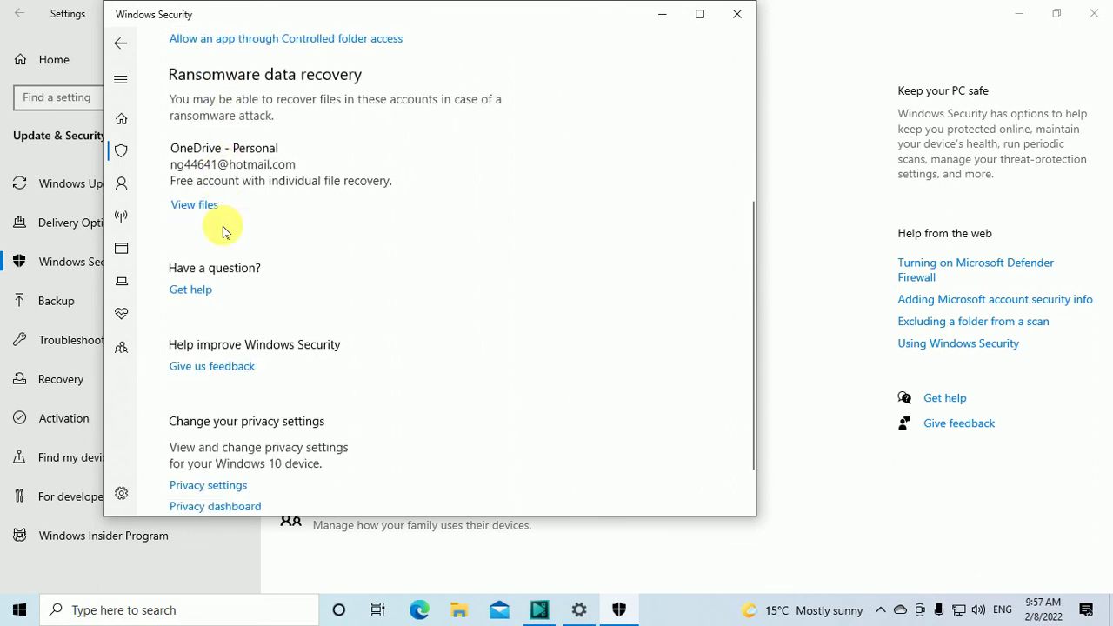
{"action": "scroll", "coordinate": [223, 228], "scroll_direction": "down", "scroll_amount": 2}
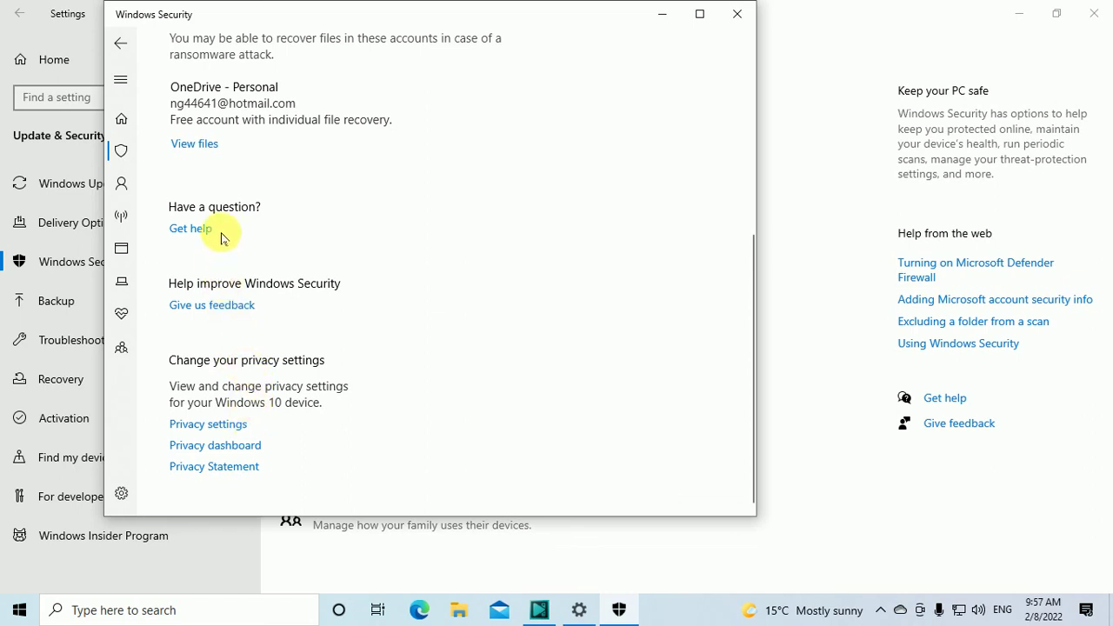
{"action": "scroll", "coordinate": [221, 239], "scroll_direction": "up", "scroll_amount": 1}
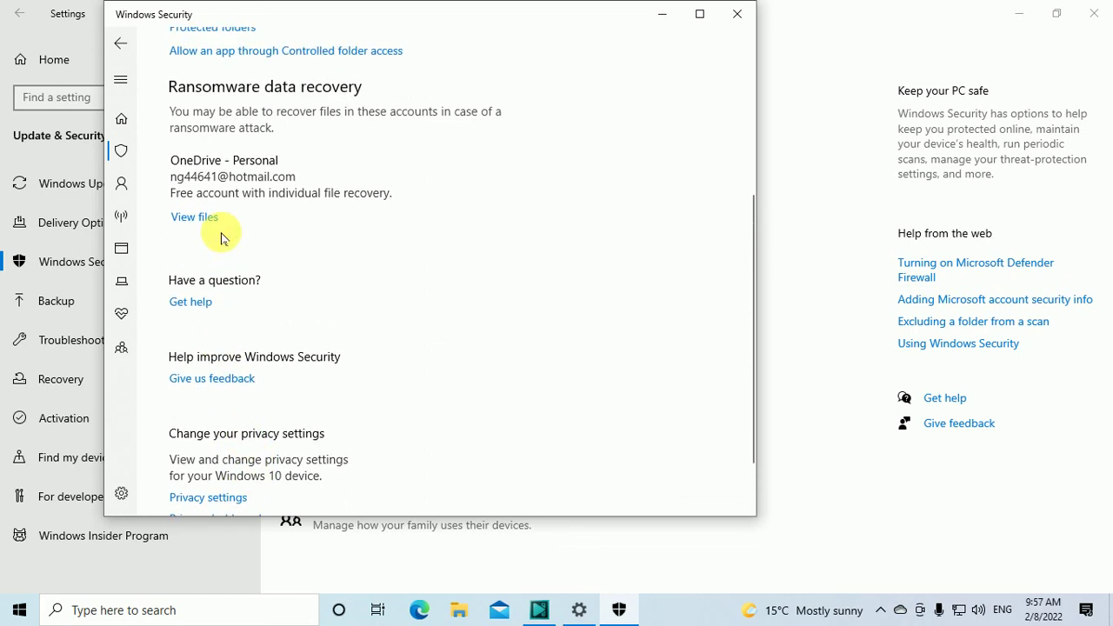
{"action": "scroll", "coordinate": [252, 194], "scroll_direction": "up", "scroll_amount": 1}
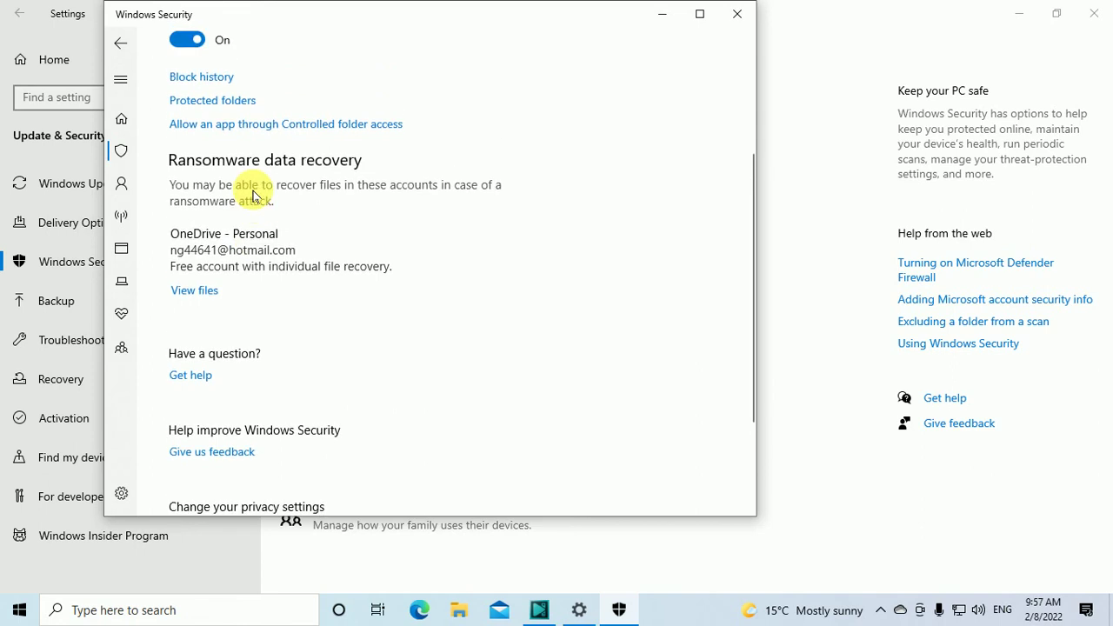
{"action": "scroll", "coordinate": [253, 196], "scroll_direction": "up", "scroll_amount": 3}
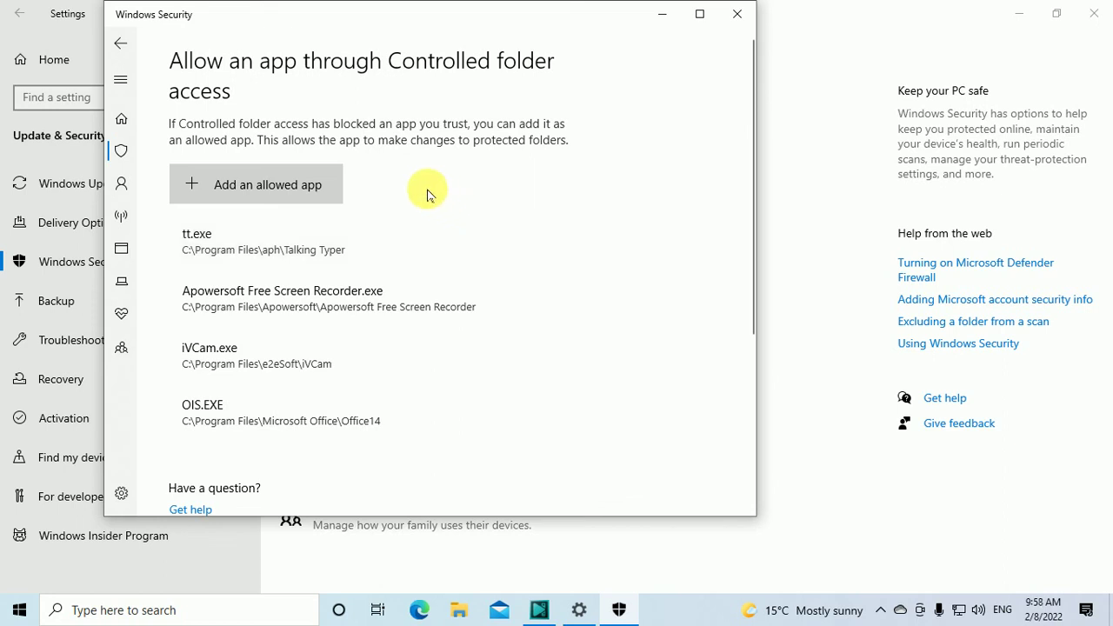
Start adding an allowed app by browsing all apps, and open the Program Files folder on Local Disk (C:)
{"action": "left_click", "coordinate": [268, 193]}
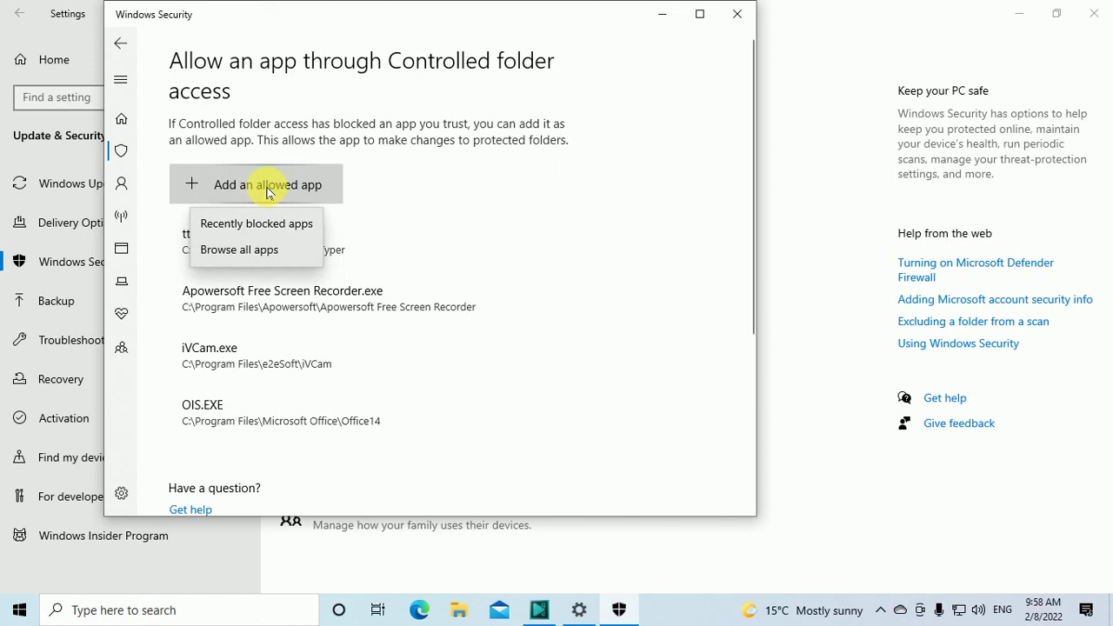
{"action": "left_click", "coordinate": [248, 260]}
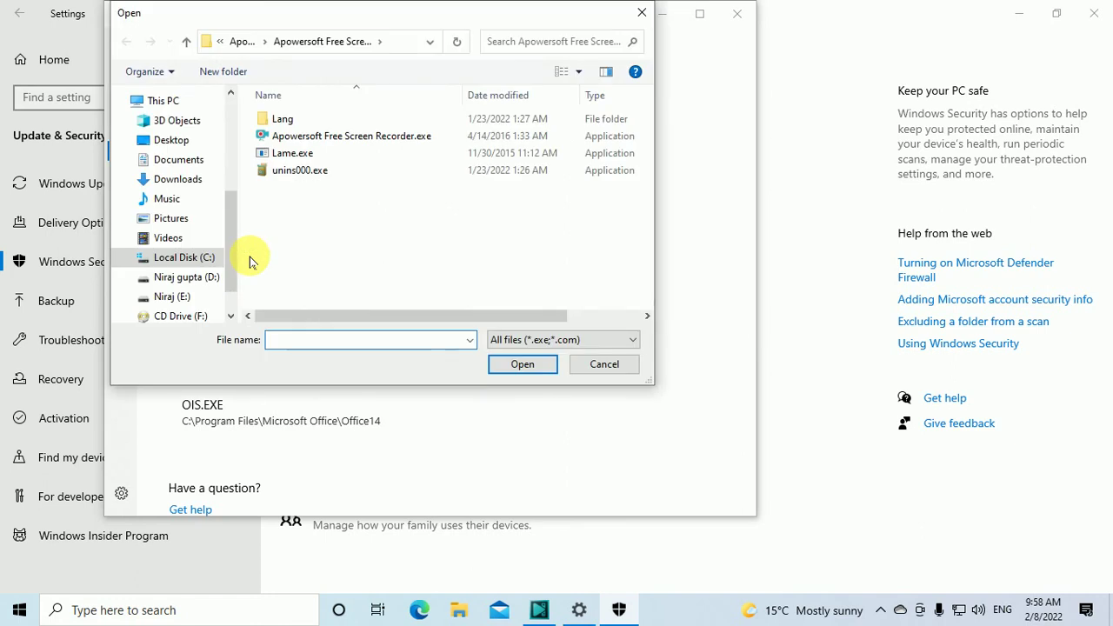
{"action": "left_click", "coordinate": [179, 261]}
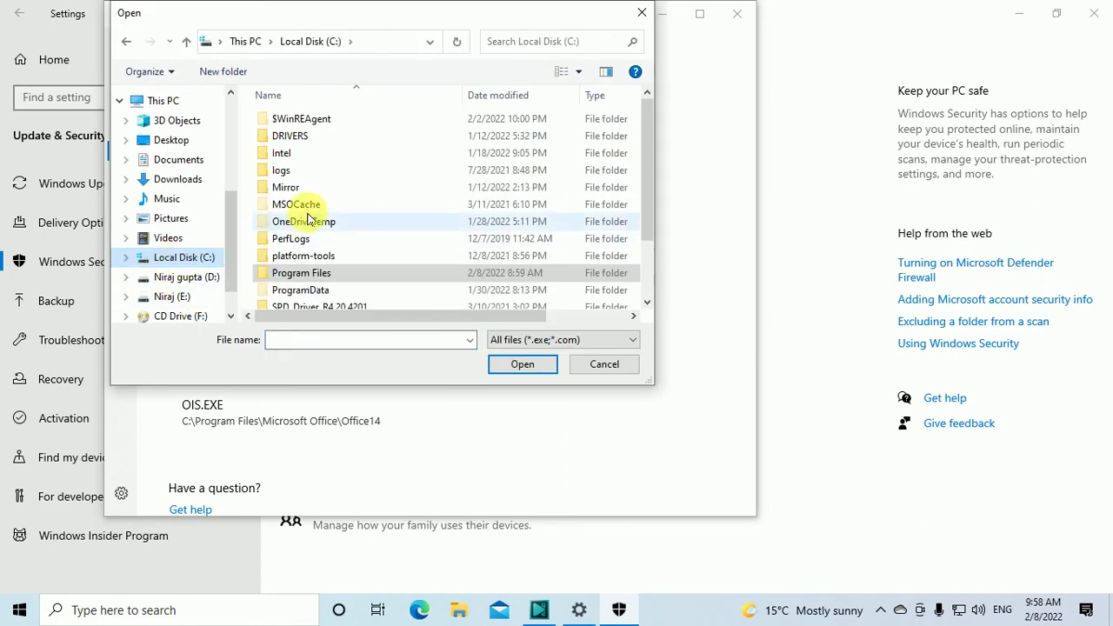
{"action": "left_click", "coordinate": [314, 208]}
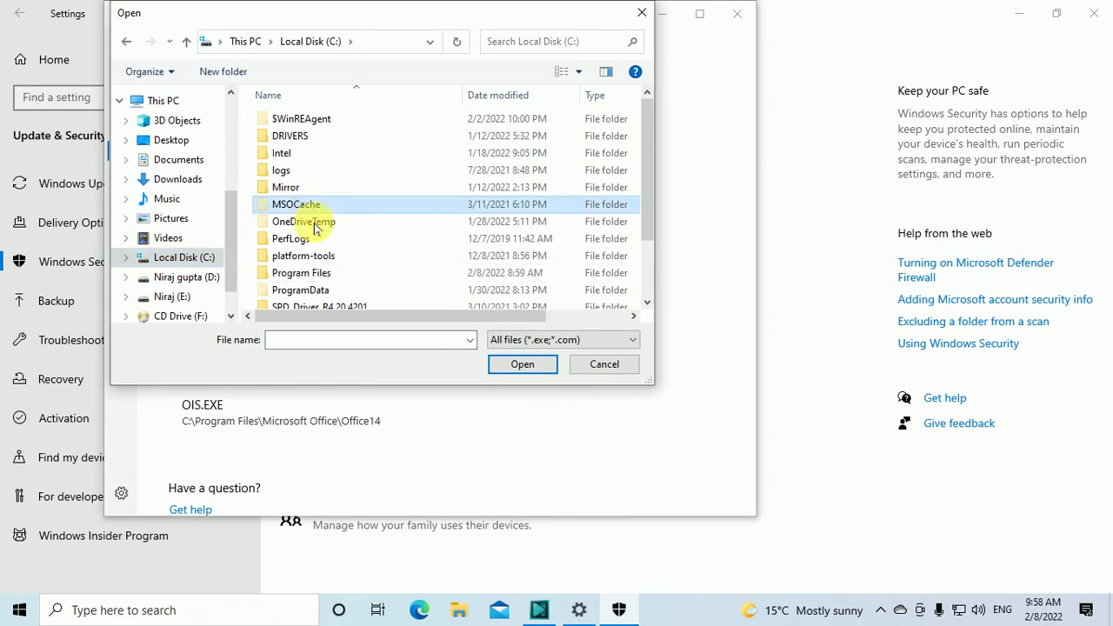
{"action": "left_click", "coordinate": [328, 274]}
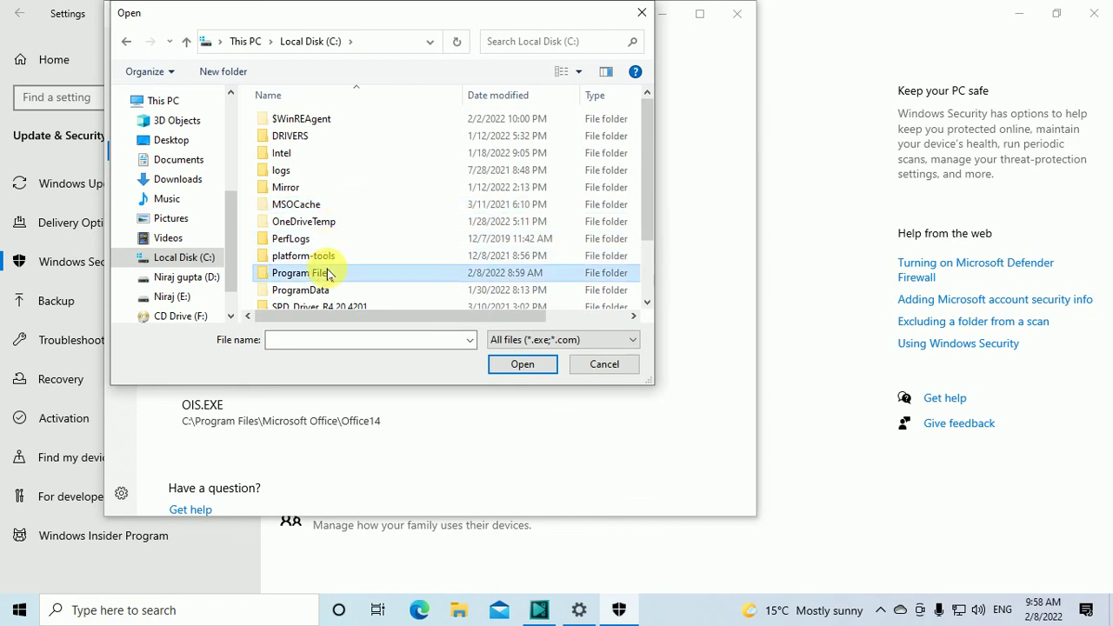
{"action": "double_click", "coordinate": [328, 275]}
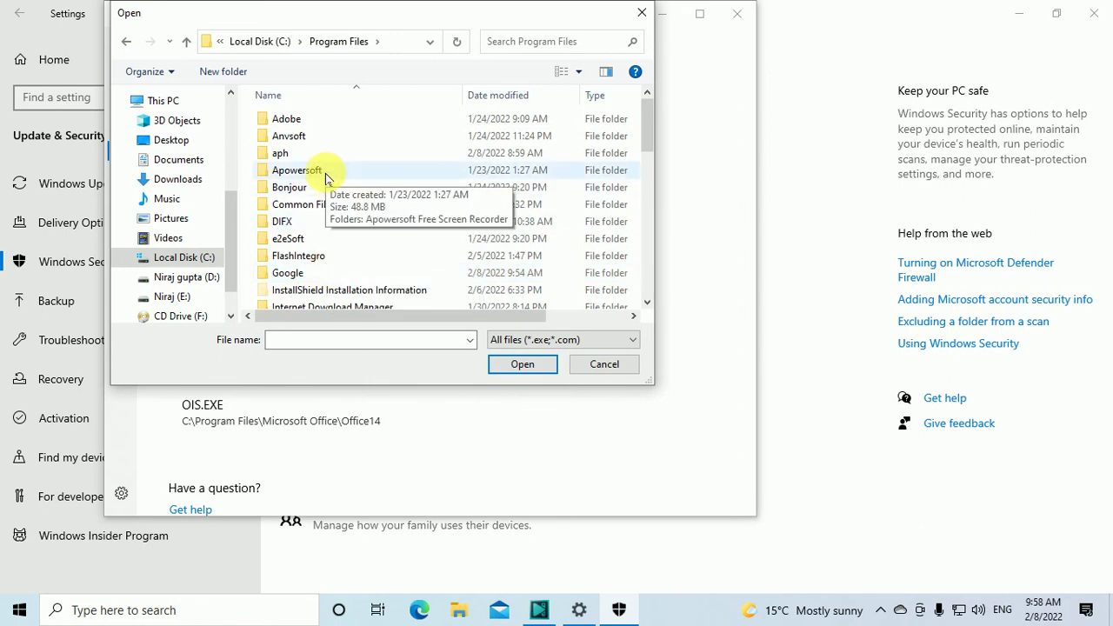
Look through the subfolders of Program Files for the video editor's installation folder
{"action": "scroll", "coordinate": [326, 178], "scroll_direction": "down", "scroll_amount": 4}
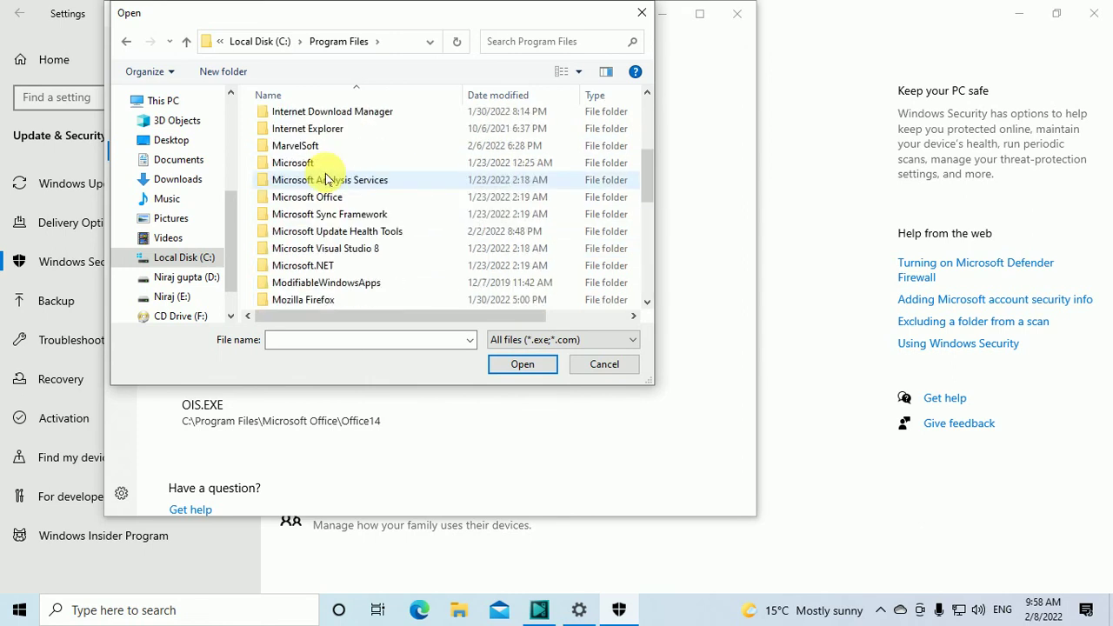
{"action": "scroll", "coordinate": [326, 178], "scroll_direction": "up", "scroll_amount": 4}
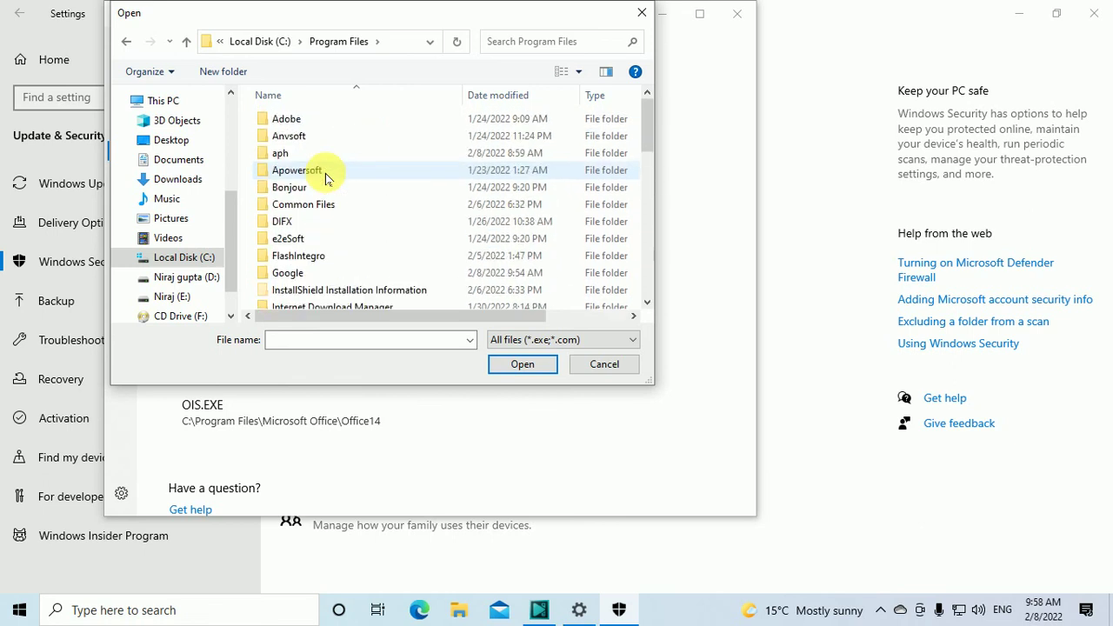
{"action": "left_click", "coordinate": [326, 178]}
{"action": "key", "text": "v"}
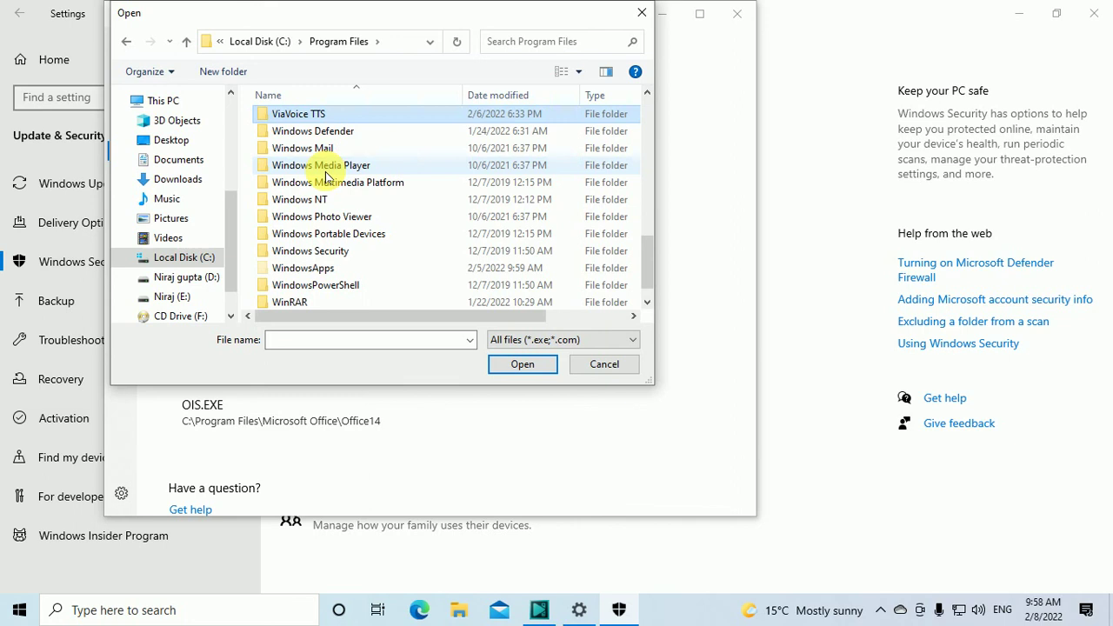
{"action": "key", "text": "w"}
{"action": "key", "text": "v"}
{"action": "key", "text": "Up"}
{"action": "key", "text": "Up"}
{"action": "key", "text": "Up"}
{"action": "key", "text": "Up"}
{"action": "key", "text": "Up"}
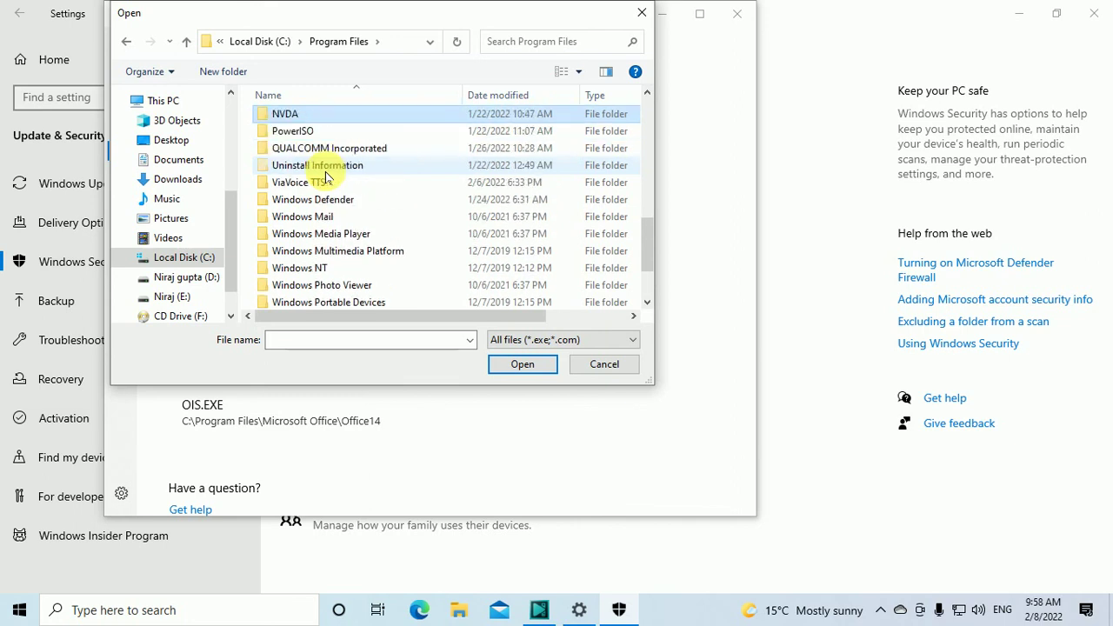
{"action": "key", "text": "Up"}
{"action": "key", "text": "Up"}
{"action": "key", "text": "Up"}
{"action": "key", "text": "Up"}
{"action": "key", "text": "Up"}
{"action": "key", "text": "Up"}
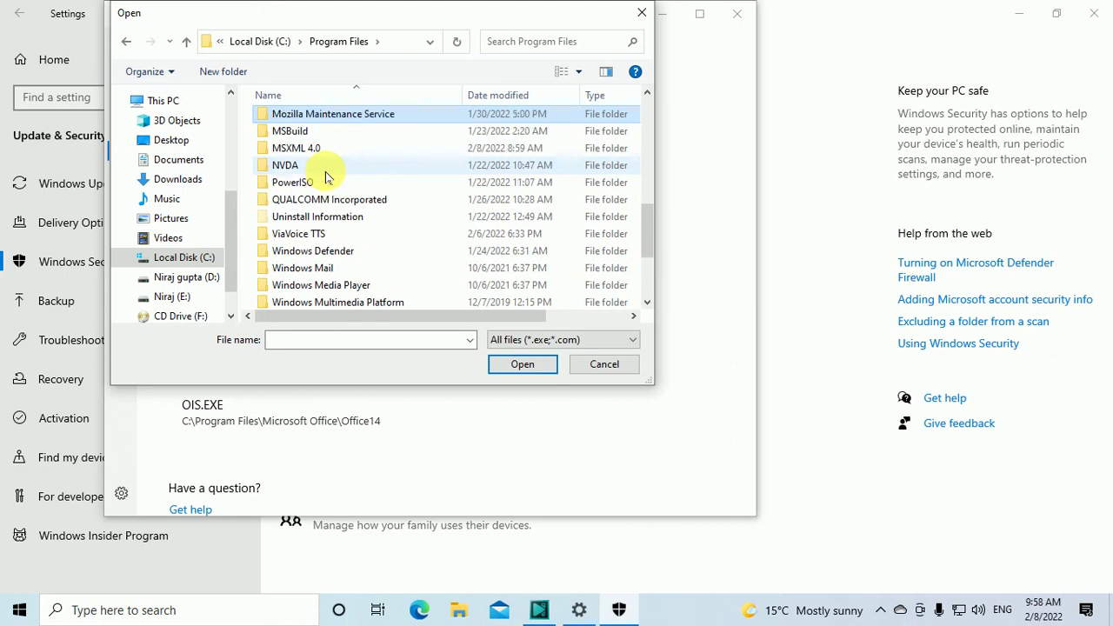
{"action": "key", "text": "Down"}
{"action": "key", "text": "Down"}
{"action": "key", "text": "Down"}
{"action": "key", "text": "Down"}
{"action": "key", "text": "Down"}
{"action": "key", "text": "Down"}
{"action": "key", "text": "Down"}
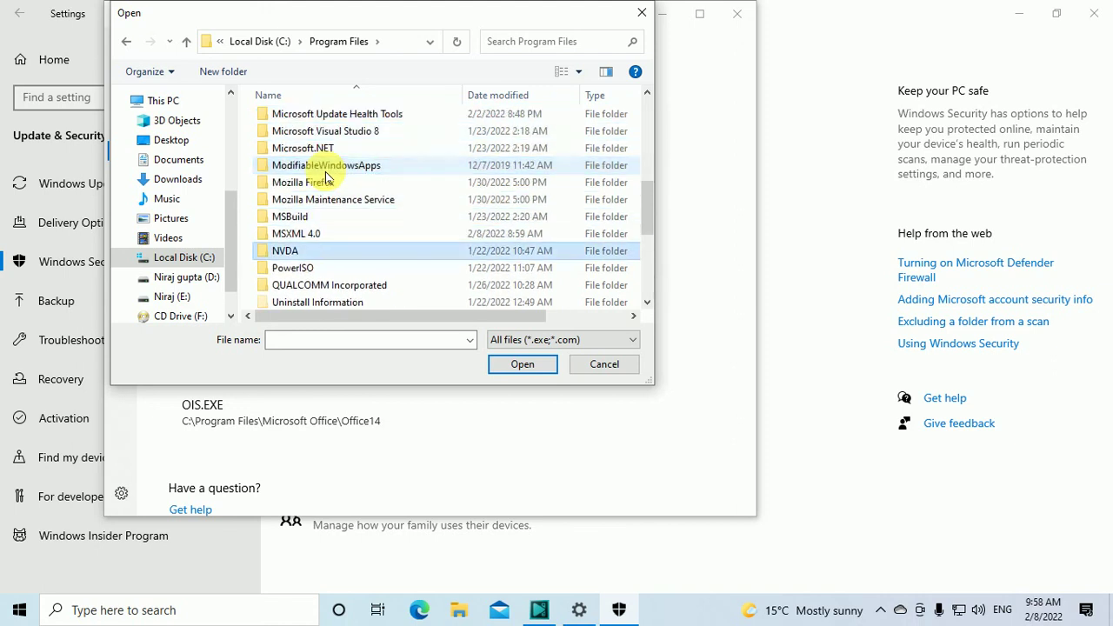
{"action": "key", "text": "Down"}
{"action": "key", "text": "Down"}
{"action": "key", "text": "Down"}
{"action": "key", "text": "Down"}
{"action": "key", "text": "Down"}
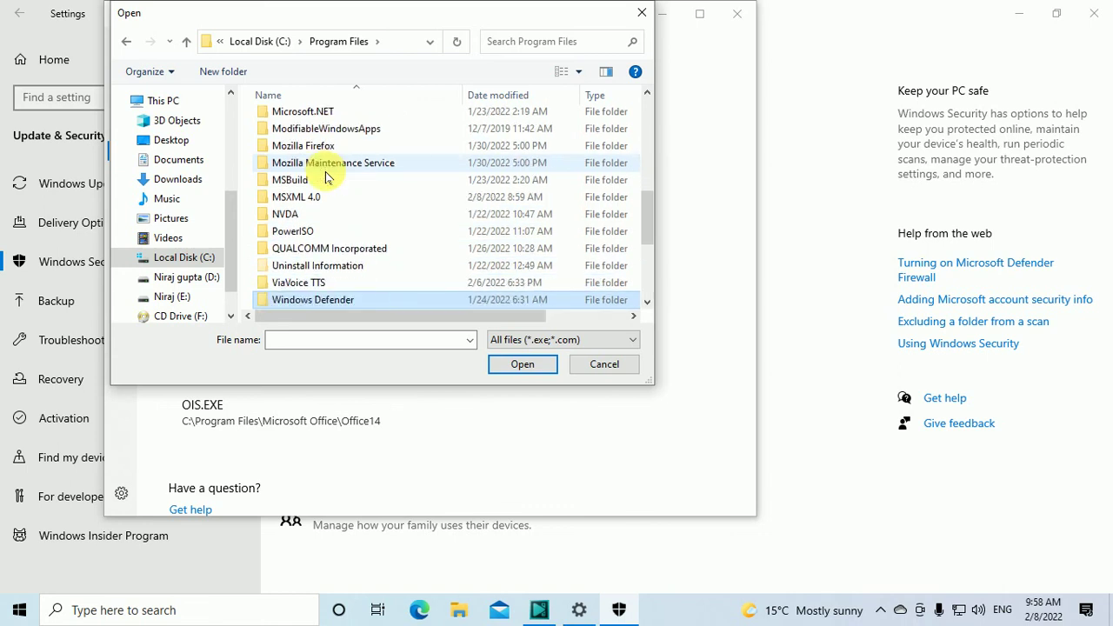
{"action": "key", "text": "Up"}
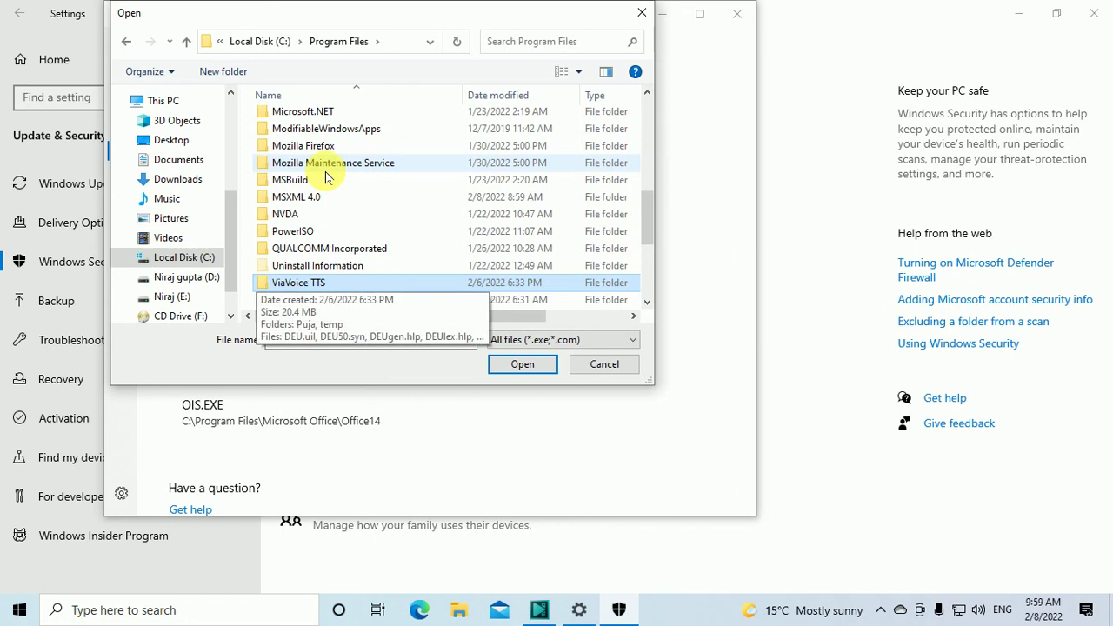
{"action": "key", "text": "Up"}
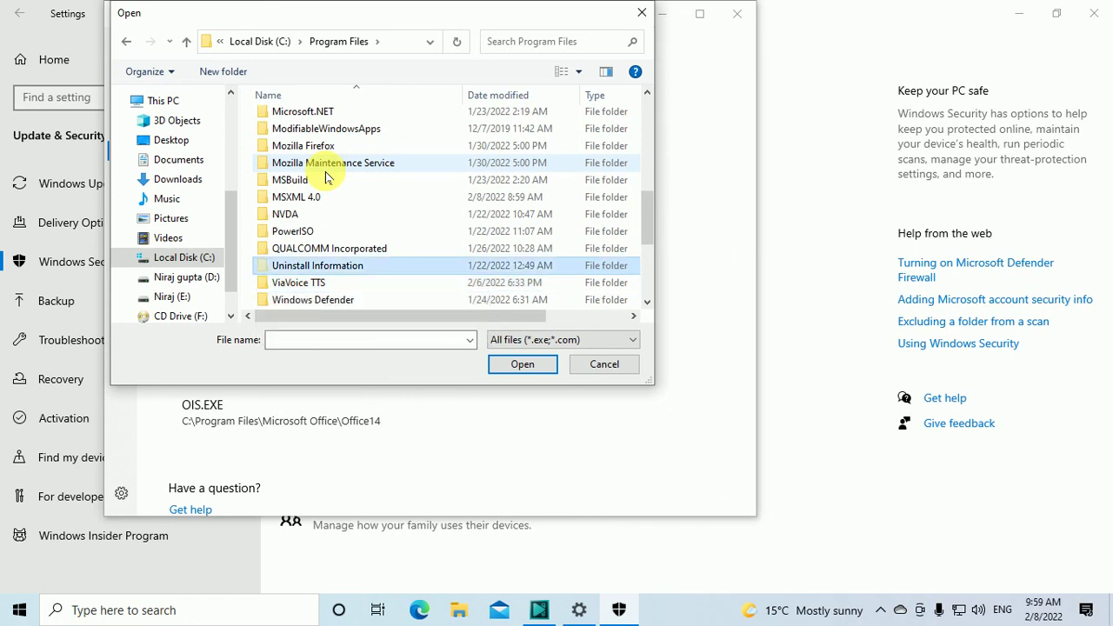
{"action": "key", "text": "Up"}
{"action": "key", "text": "Up"}
{"action": "key", "text": "Up"}
{"action": "key", "text": "Up"}
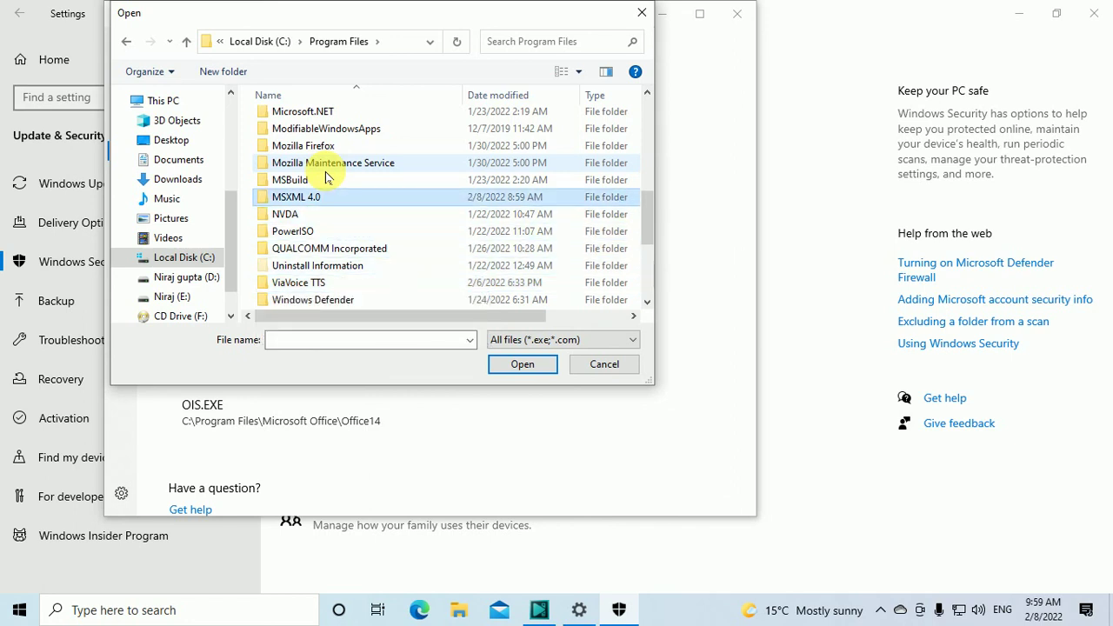
{"action": "key", "text": "Up"}
{"action": "key", "text": "Up"}
{"action": "key", "text": "Up"}
{"action": "key", "text": "Up"}
{"action": "key", "text": "Up"}
{"action": "key", "text": "Up"}
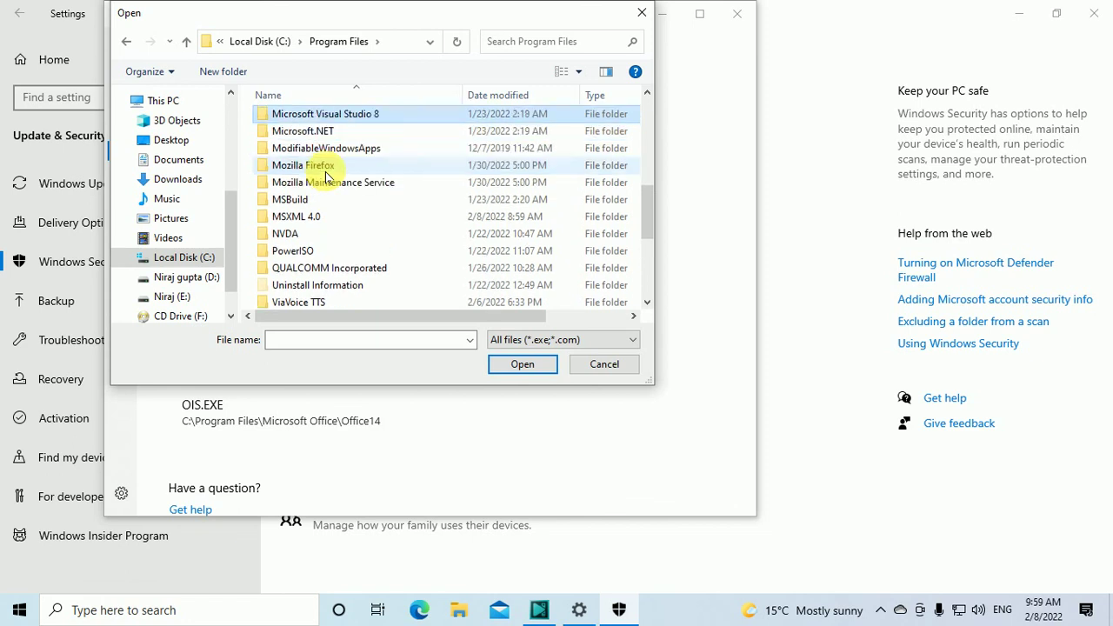
Open the FlashIntegro folder in Program Files and go into its VideoEditor subfolder
{"action": "key", "text": "Home"}
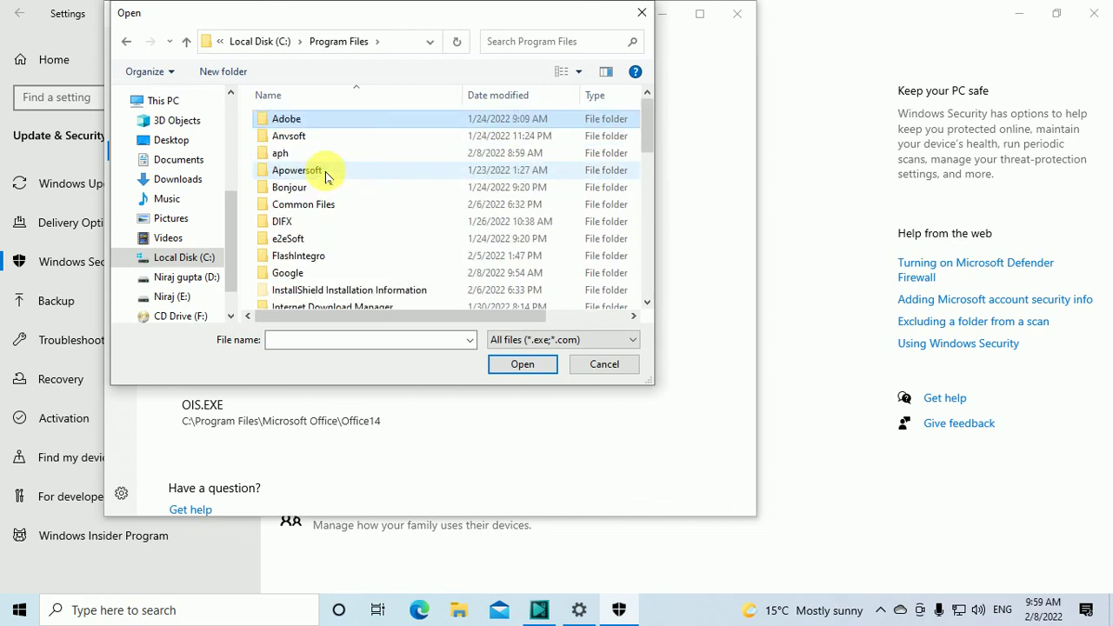
{"action": "key", "text": "Down"}
{"action": "key", "text": "Down"}
{"action": "key", "text": "Down"}
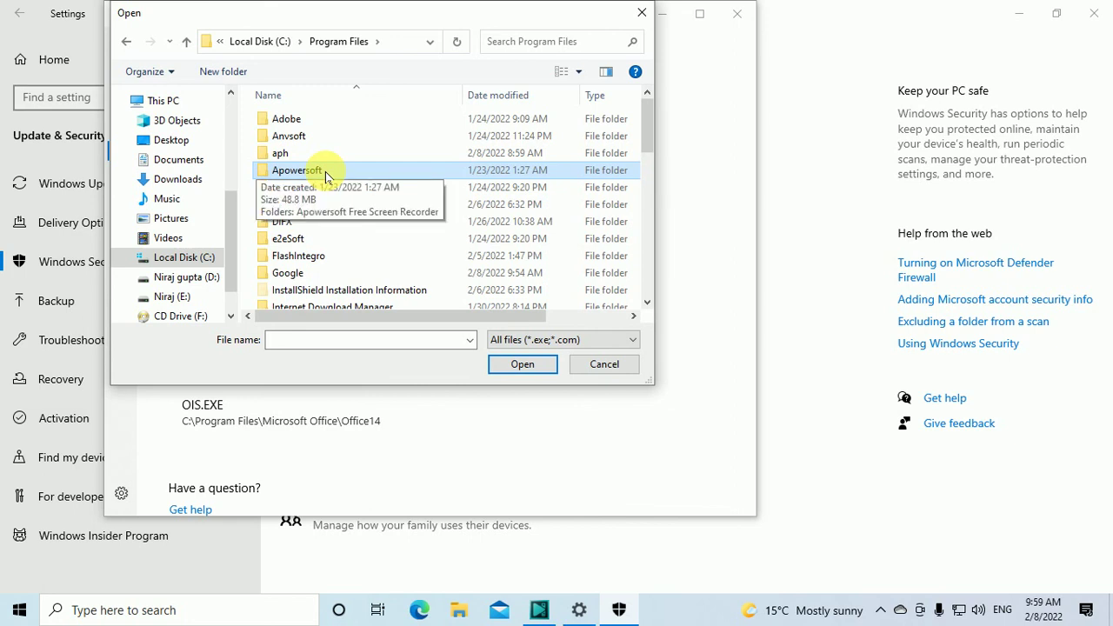
{"action": "key", "text": "Down"}
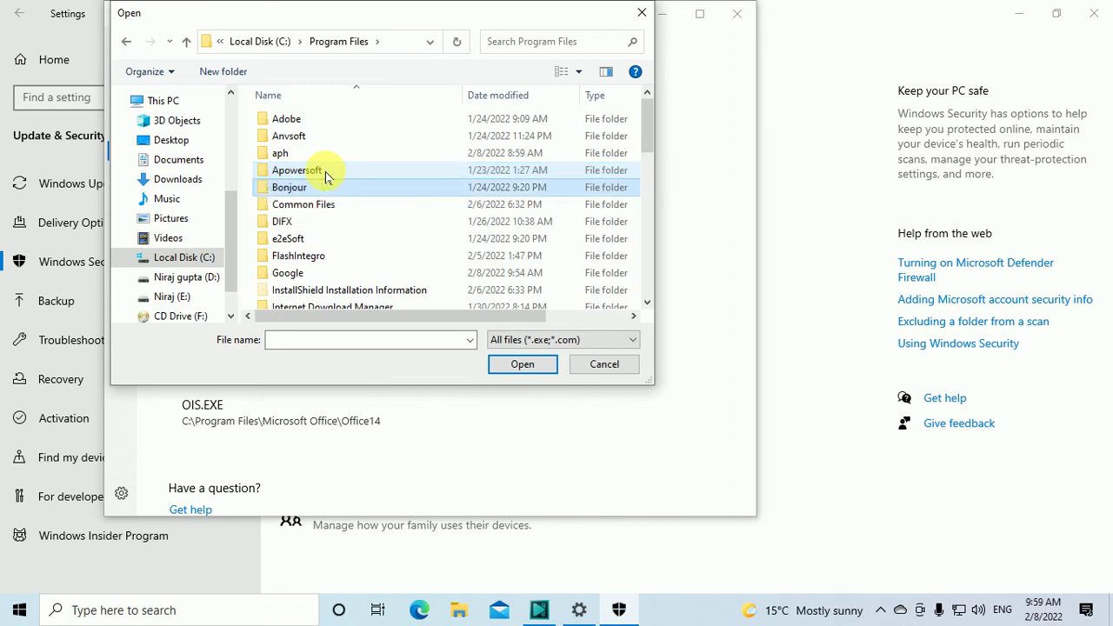
{"action": "key", "text": "f"}
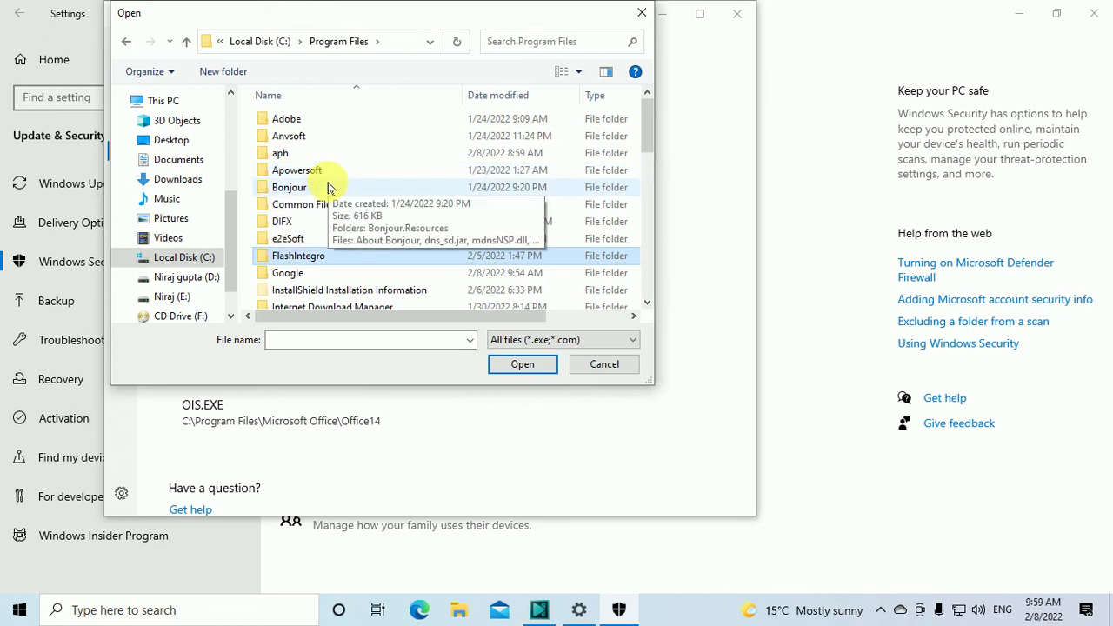
{"action": "key", "text": "Return"}
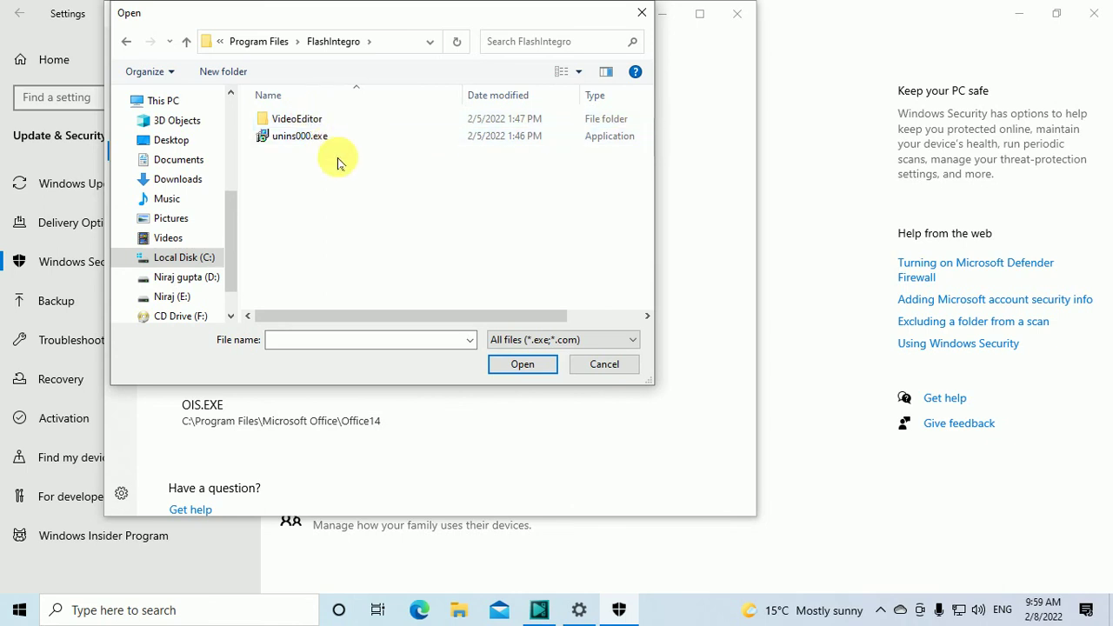
{"action": "double_click", "coordinate": [315, 119]}
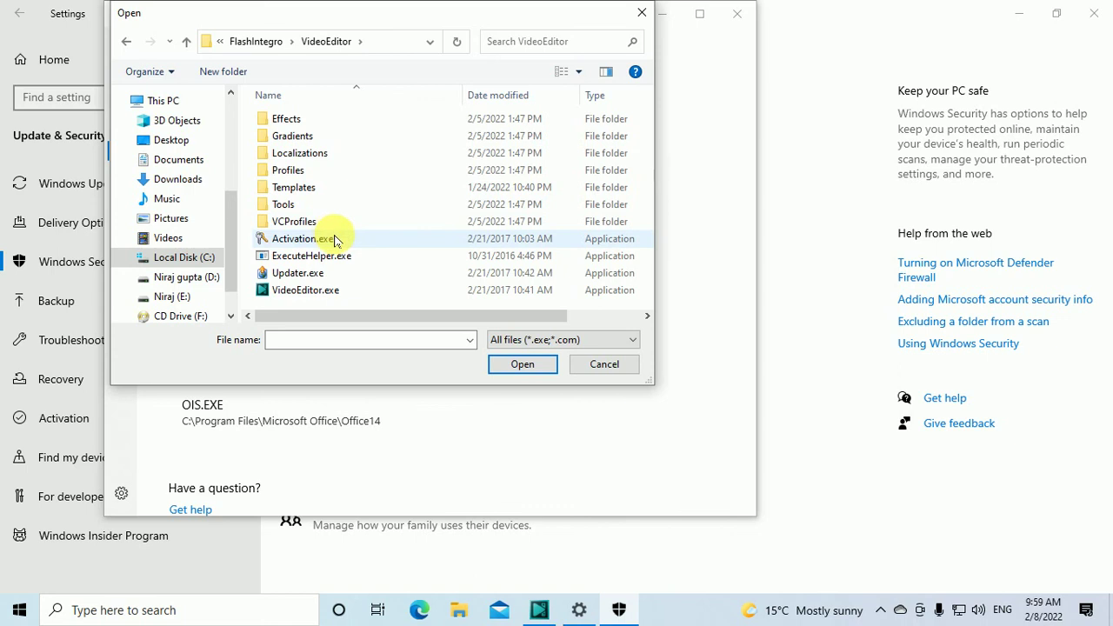
Select VideoEditor.exe in the VideoEditor folder and add it as an allowed app for Controlled folder access
{"action": "mouse_move", "coordinate": [335, 241]}
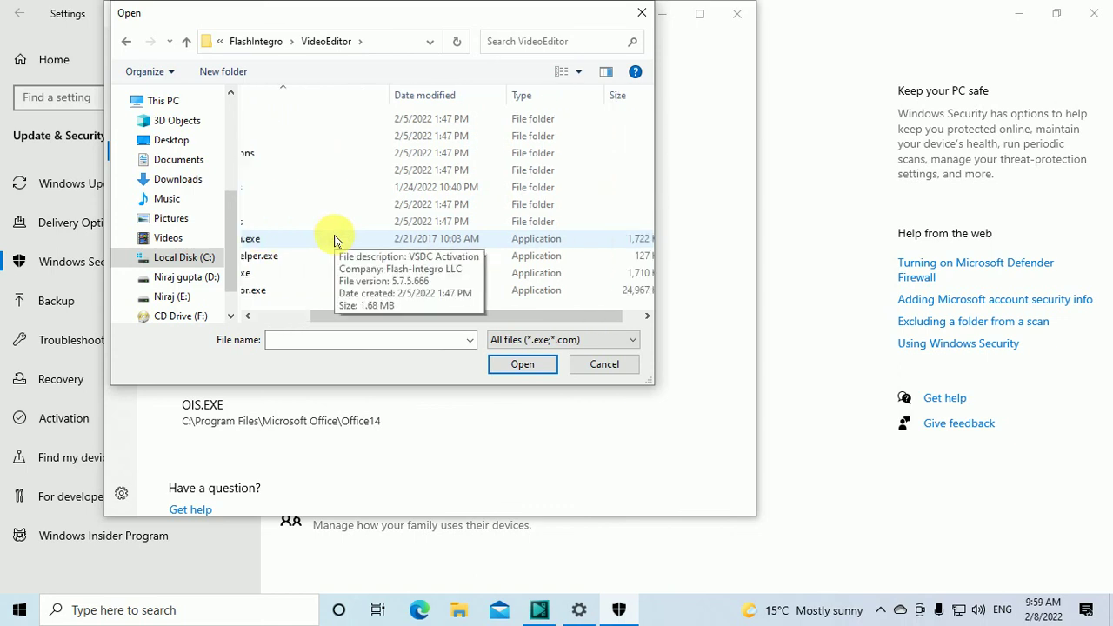
{"action": "left_click", "coordinate": [336, 241]}
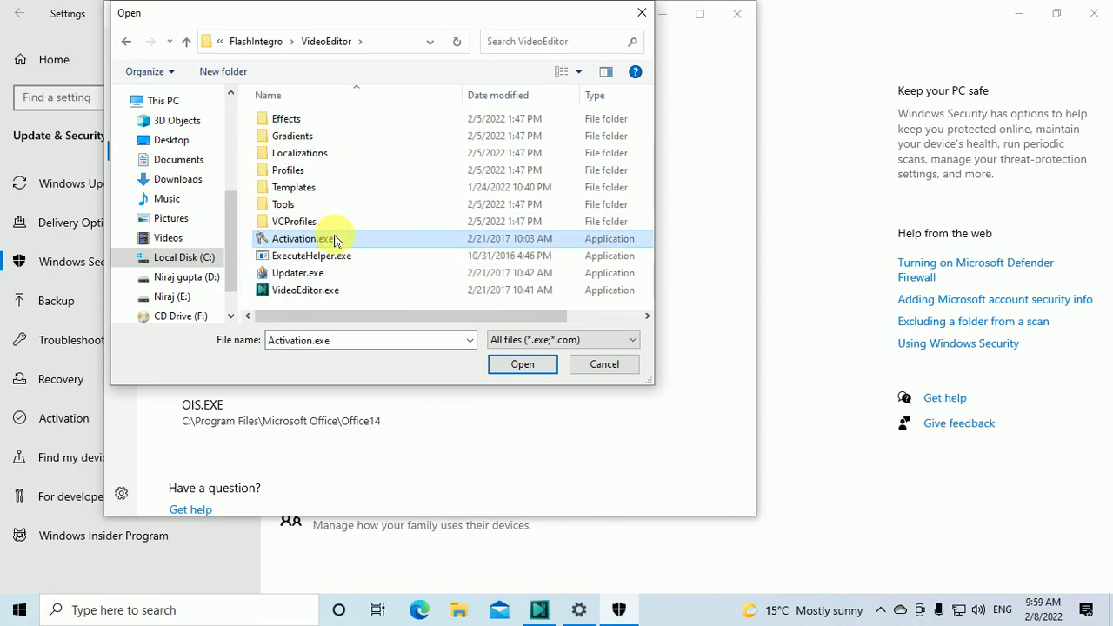
{"action": "key", "text": "Down"}
{"action": "key", "text": "Down"}
{"action": "key", "text": "Down"}
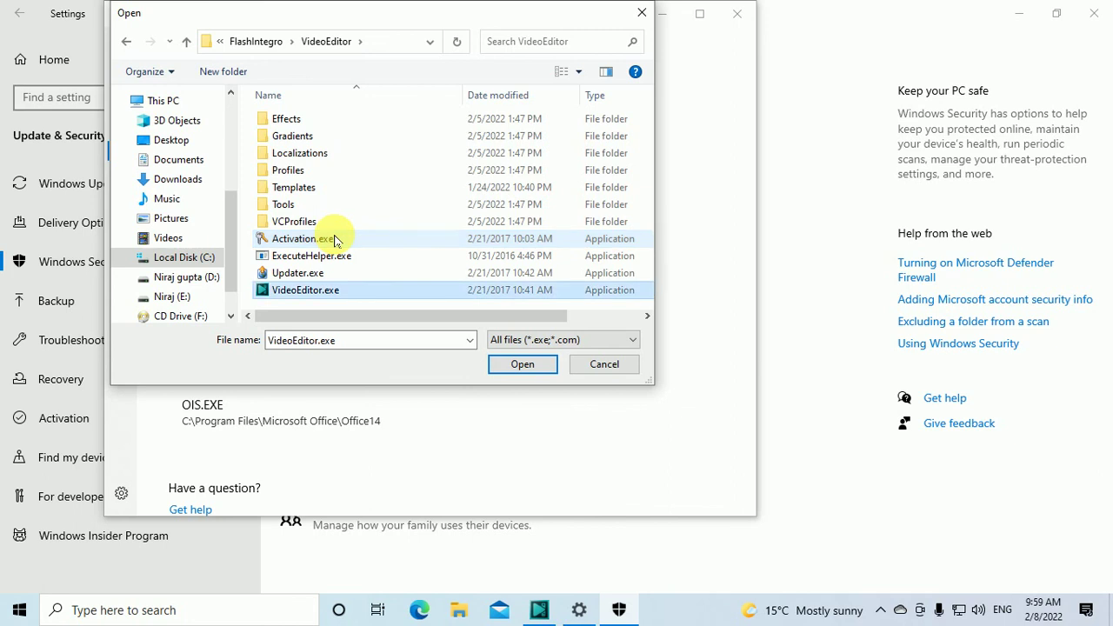
{"action": "left_click", "coordinate": [304, 290]}
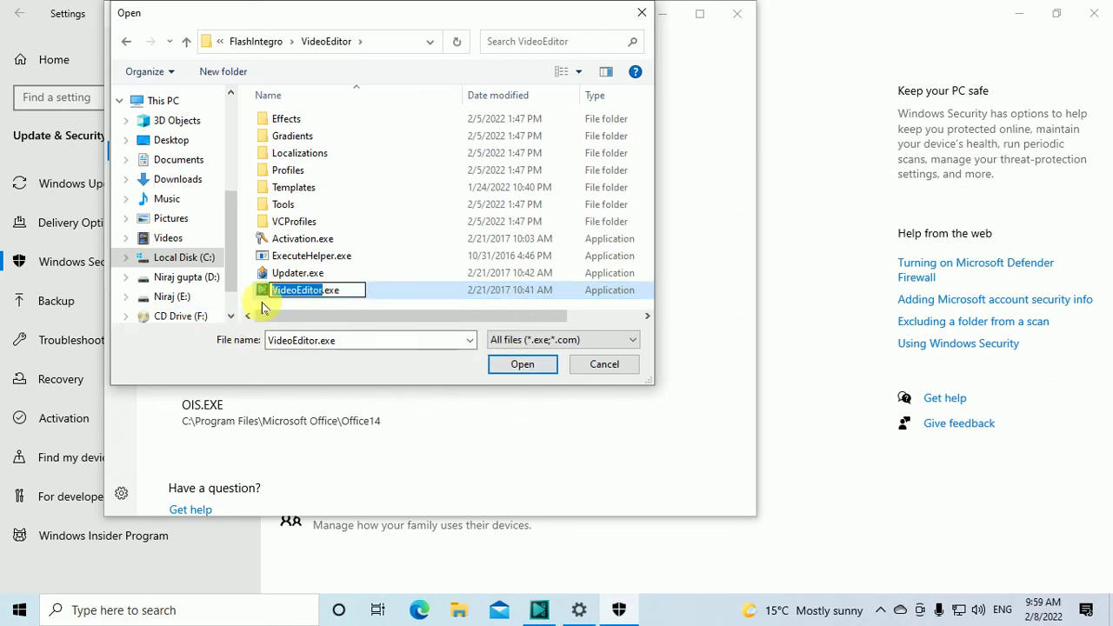
{"action": "left_click", "coordinate": [391, 293]}
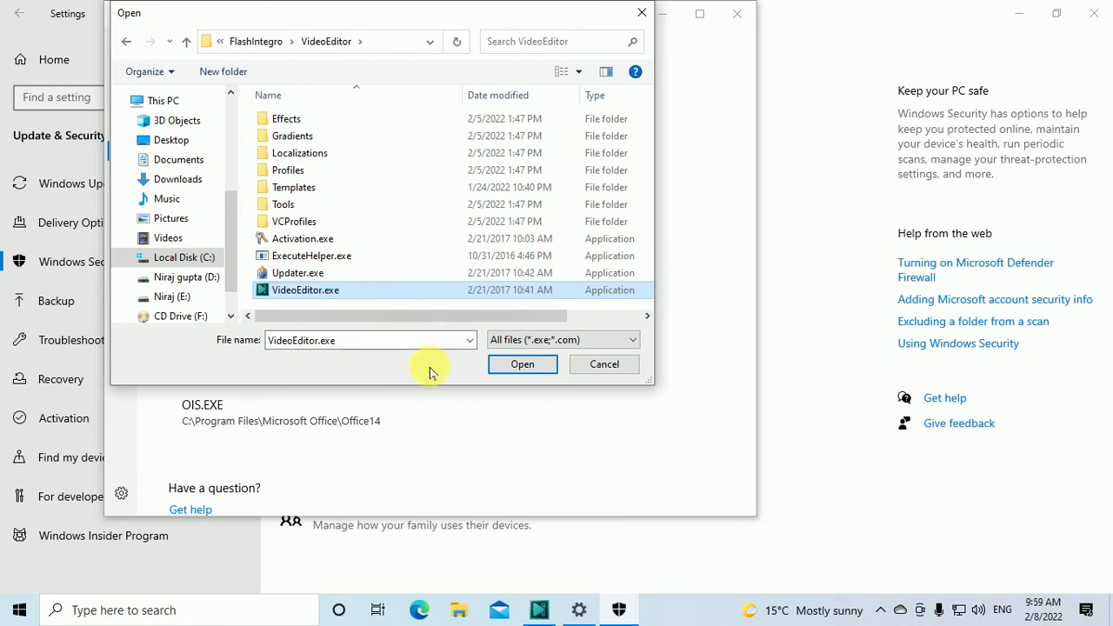
{"action": "left_click", "coordinate": [512, 370]}
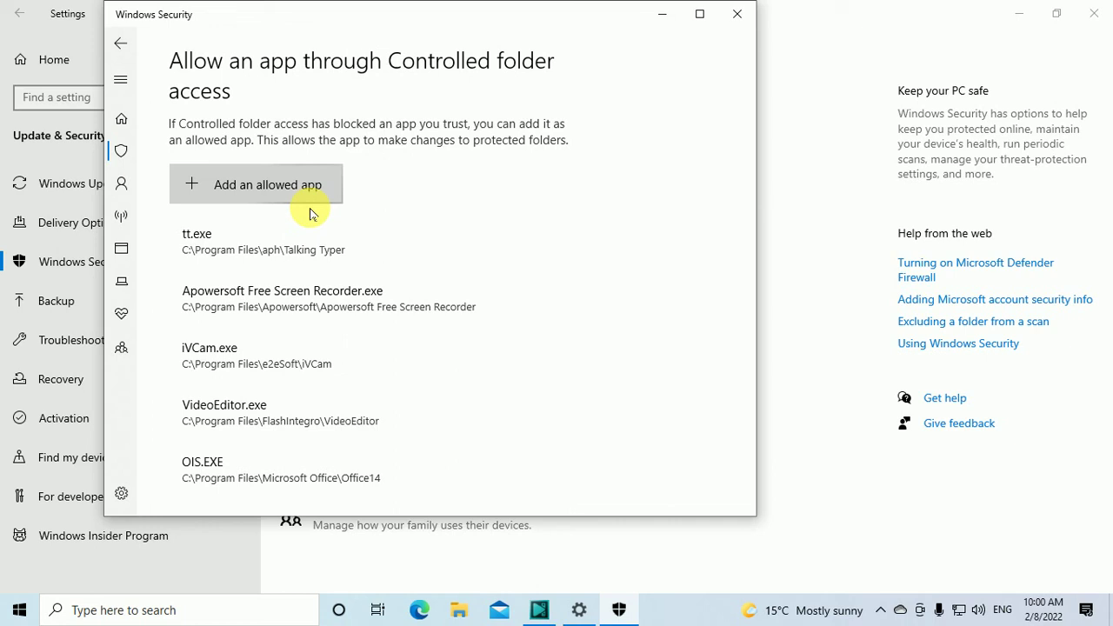
Close Windows Security and Settings, and switch to VSDC Video Editor
{"action": "left_click", "coordinate": [737, 18]}
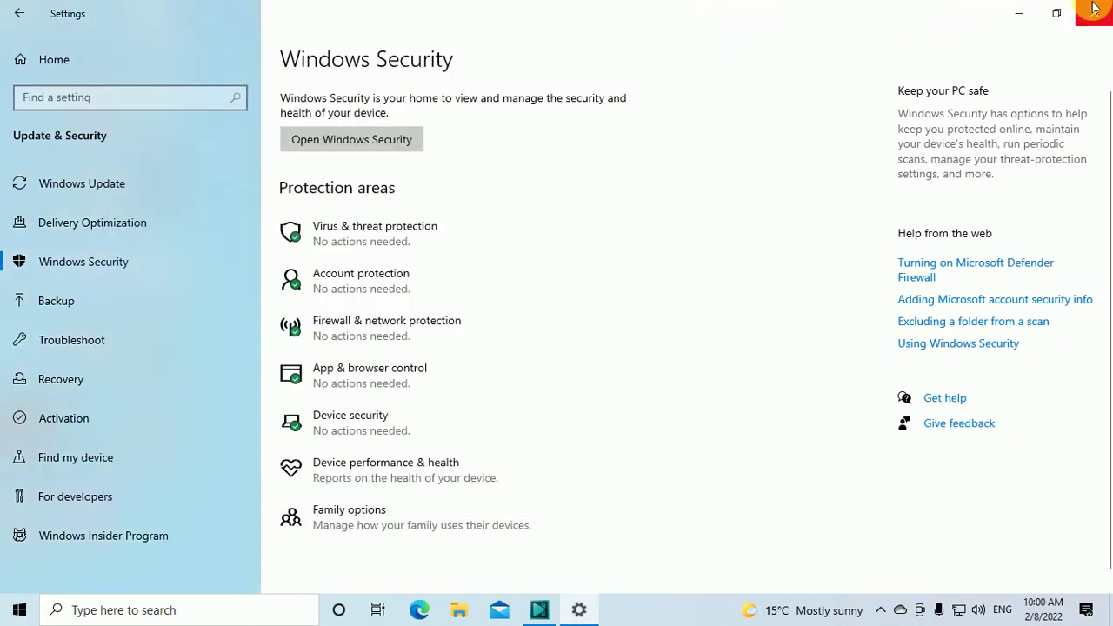
{"action": "left_click", "coordinate": [1094, 9]}
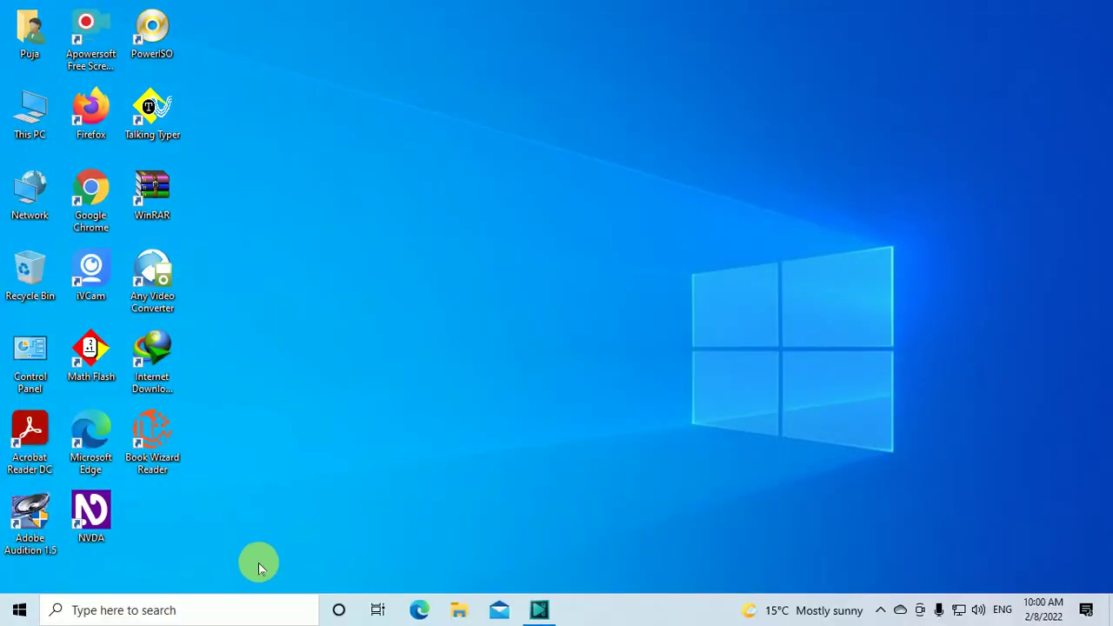
{"action": "left_click", "coordinate": [540, 609]}
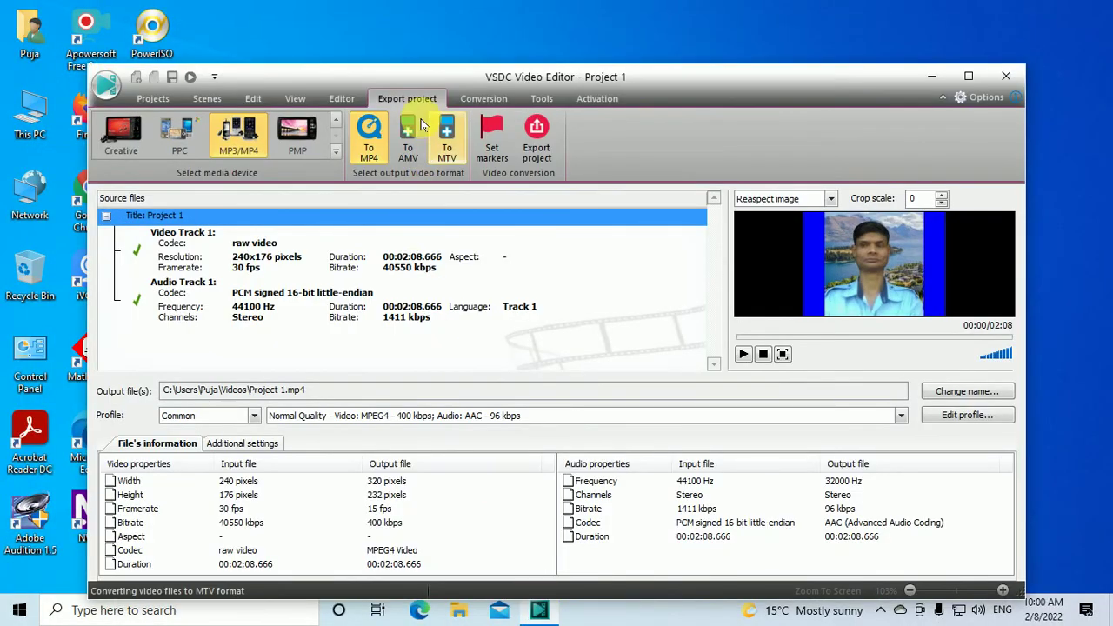
Export Project 1 to MP4 without the premium features and dismiss the completion message
{"action": "left_click", "coordinate": [536, 139]}
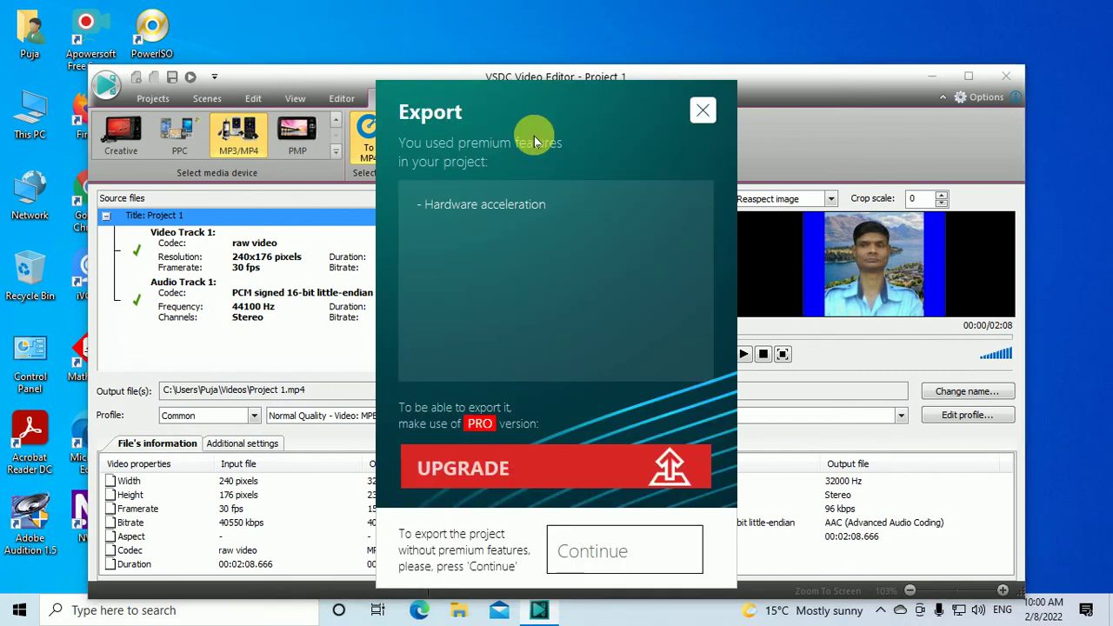
{"action": "left_click", "coordinate": [577, 555]}
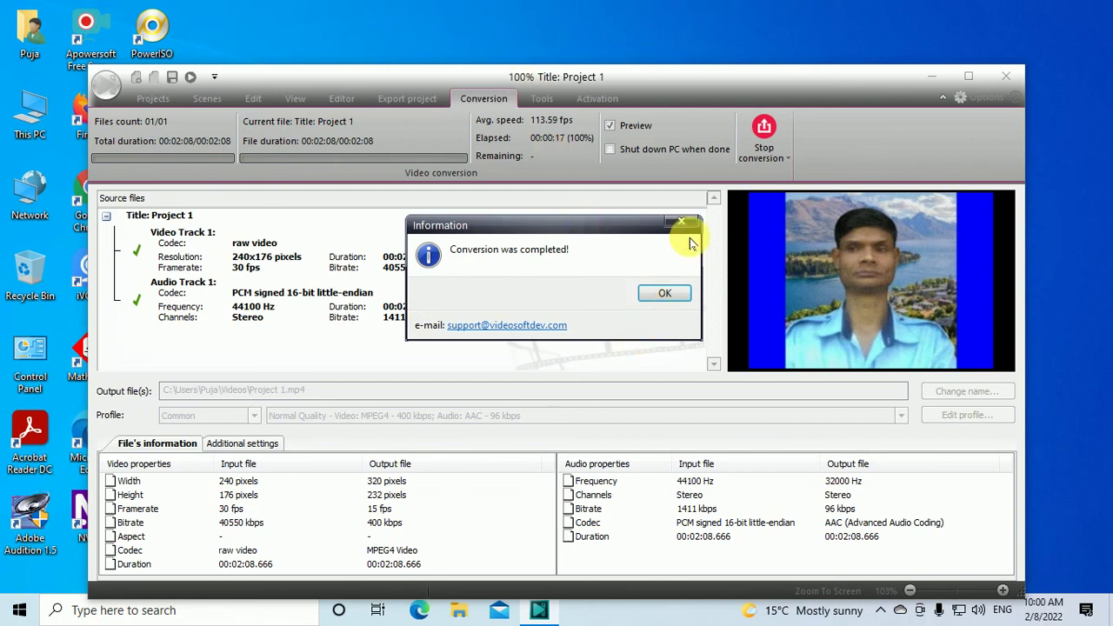
{"action": "left_click", "coordinate": [669, 295]}
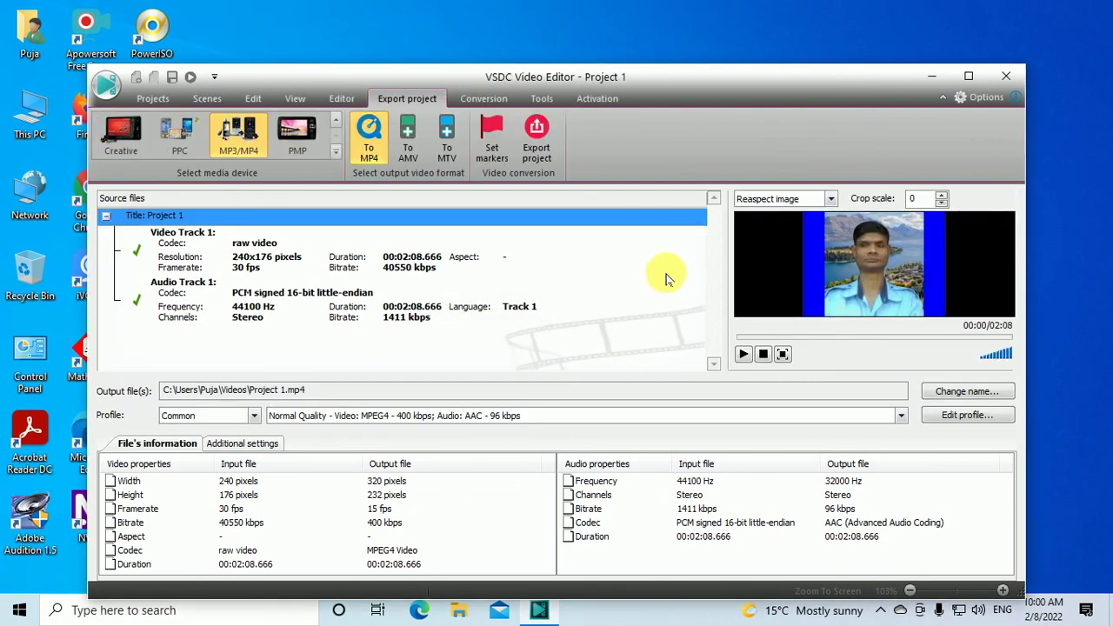